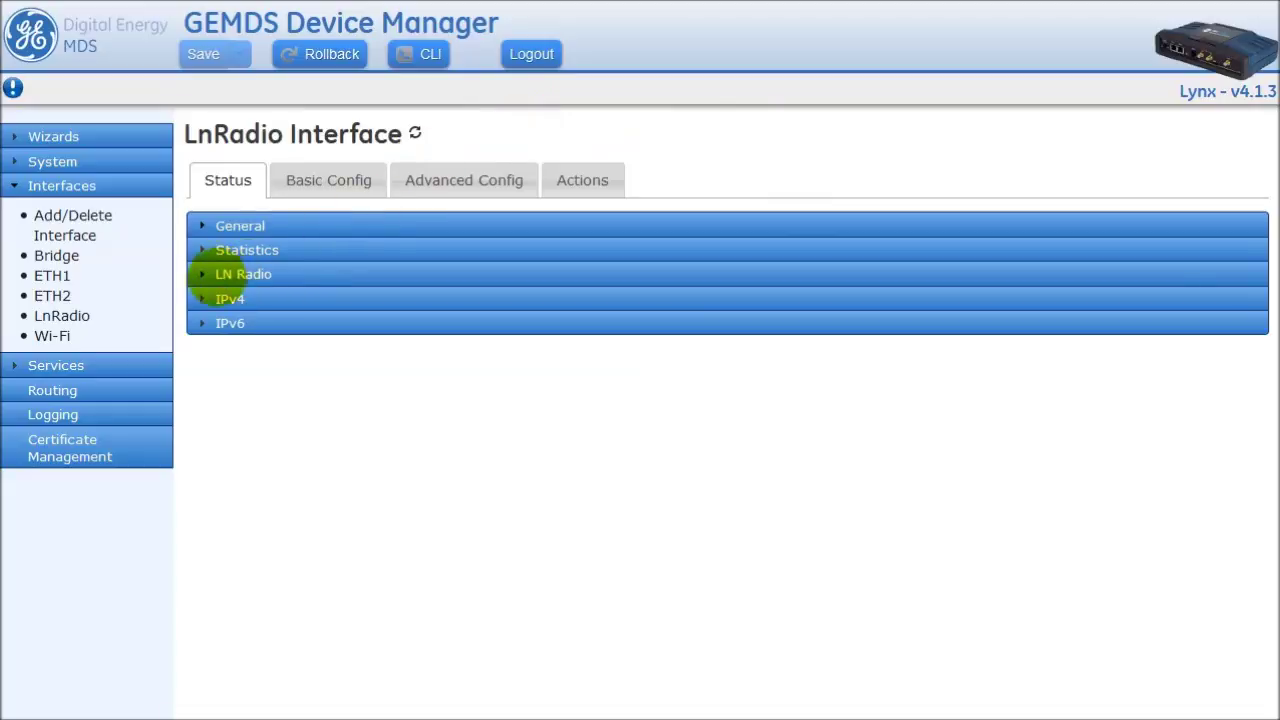
- Expand and scroll through the LN Radio status details, then go to the Basic Config tab
click(262, 278)
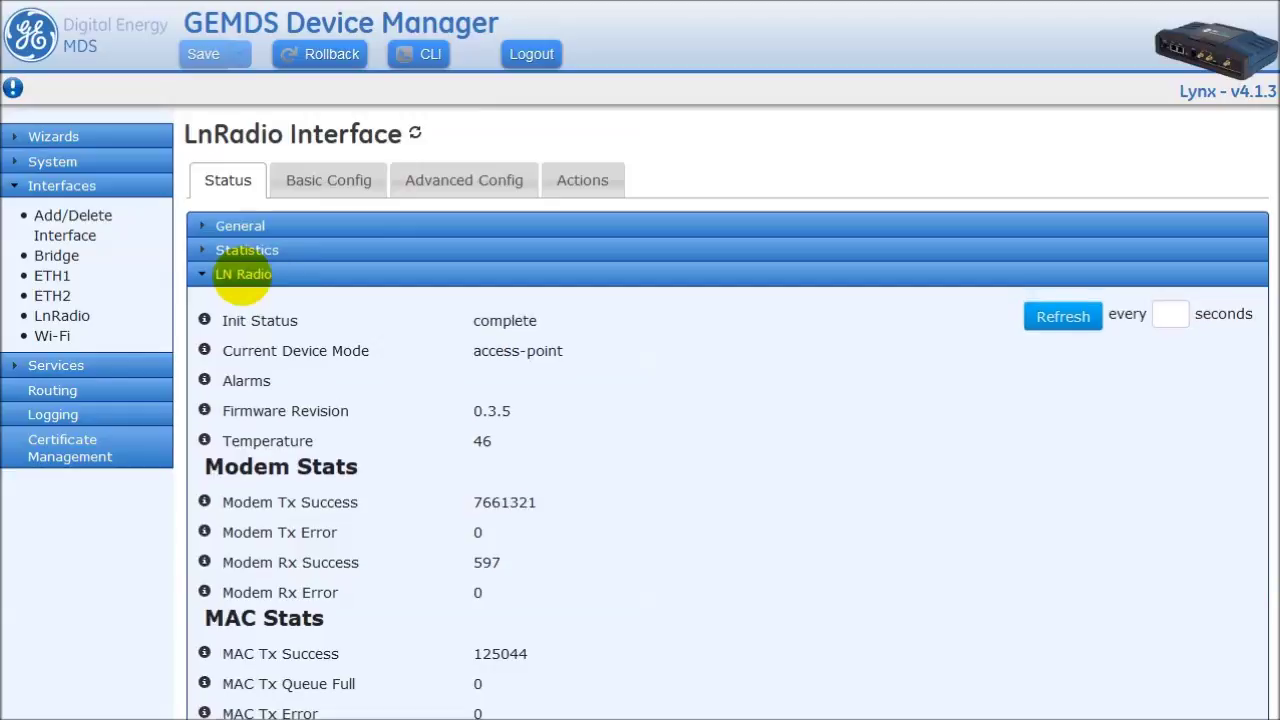
scroll(822, 330, down, 3)
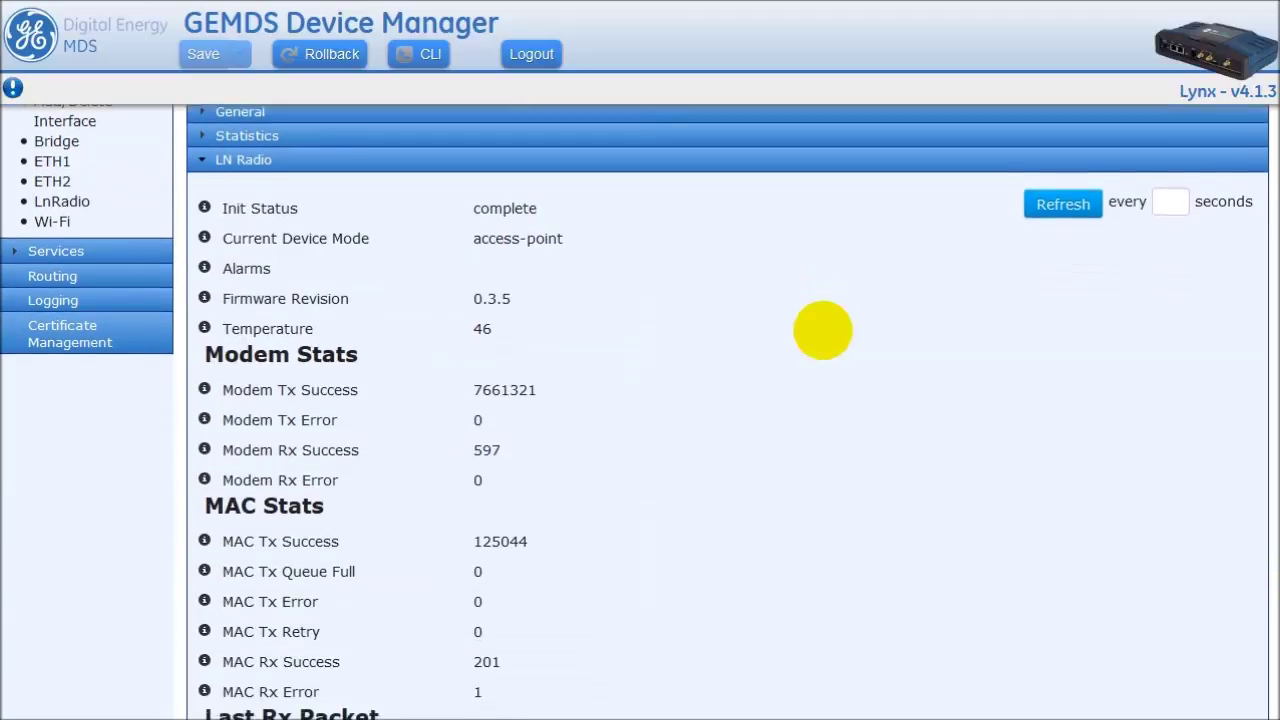
scroll(823, 330, down, 4)
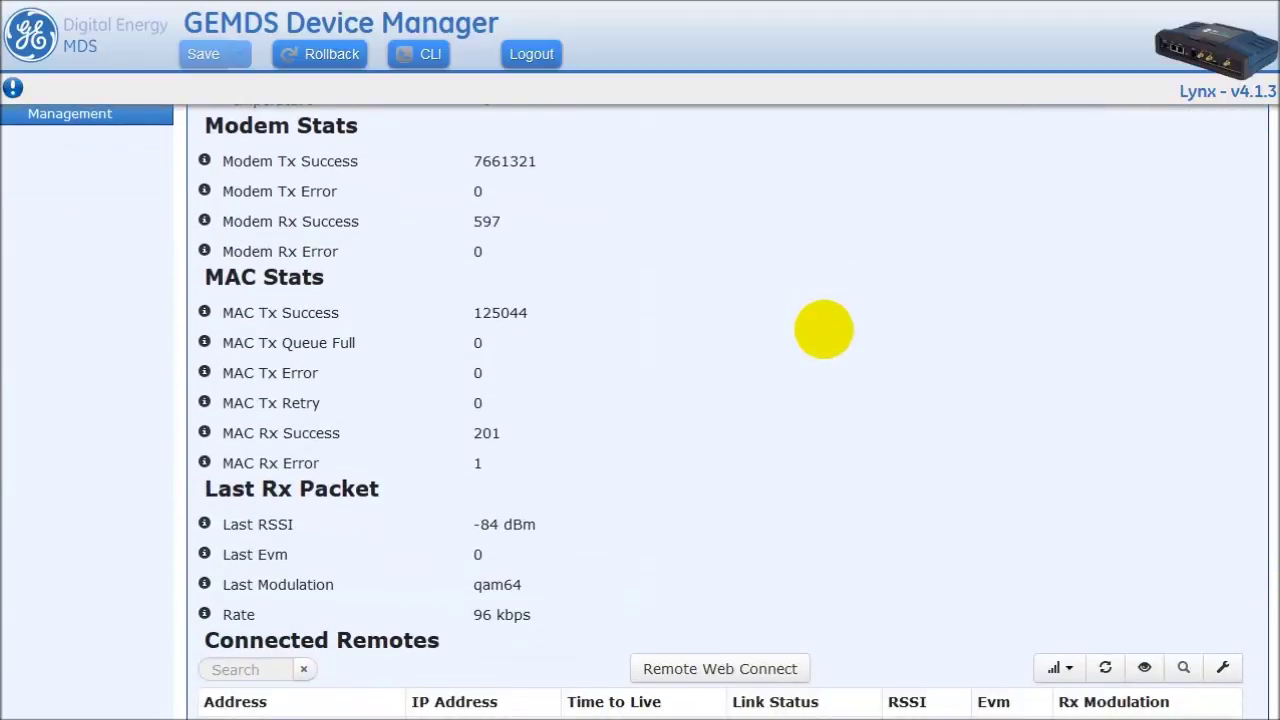
scroll(823, 330, down, 2)
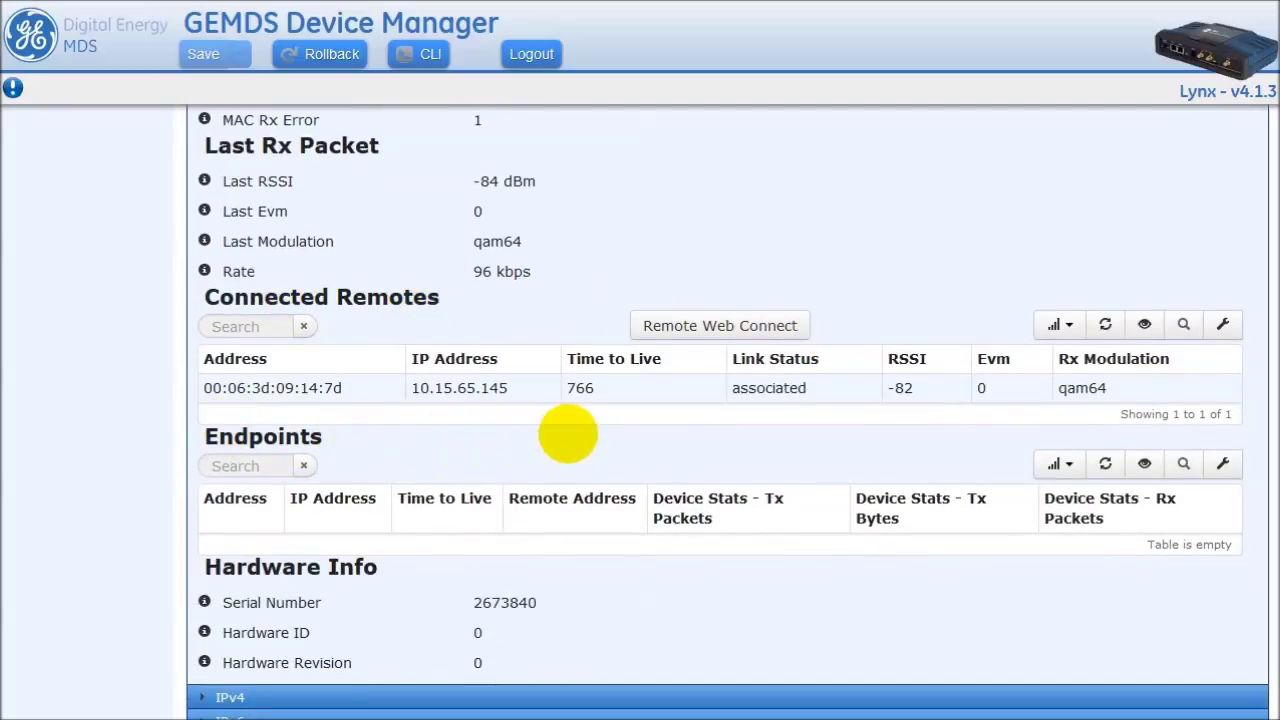
scroll(567, 433, up, 2)
scroll(567, 433, up, 7)
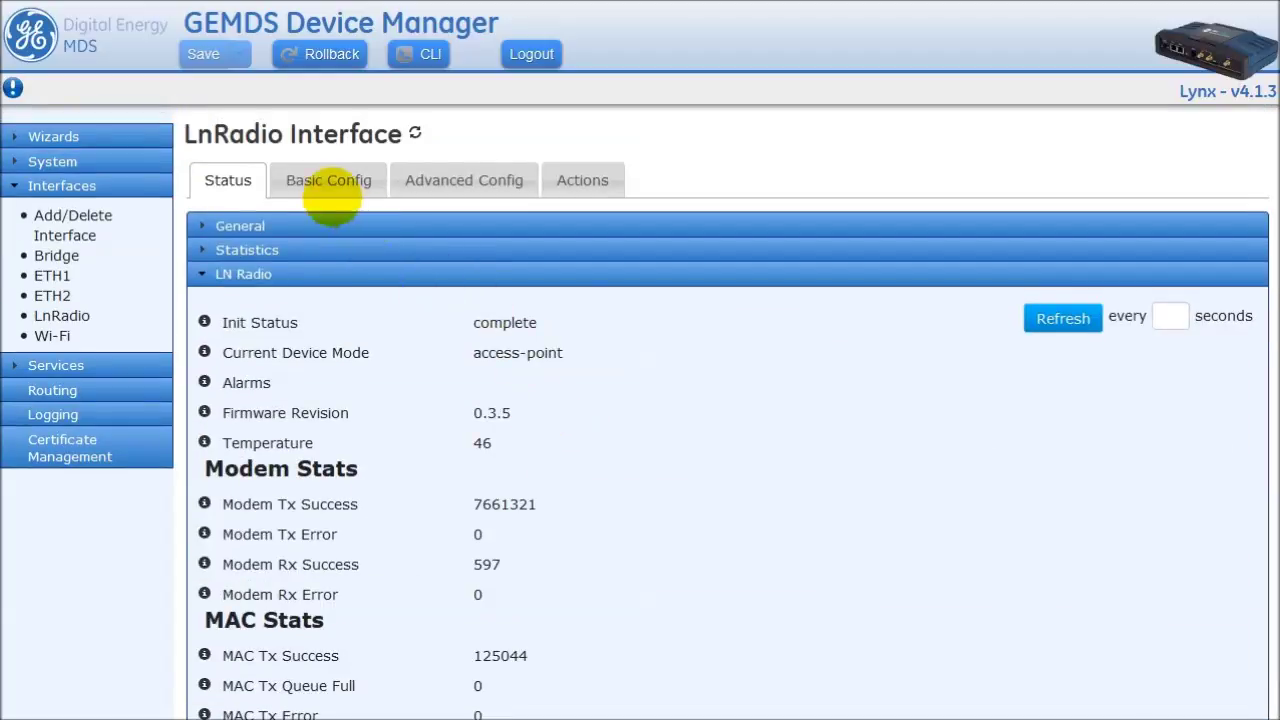
click(330, 180)
- Collapse General and expand LN Radio to show its frequency, channel and modulation fields
click(235, 226)
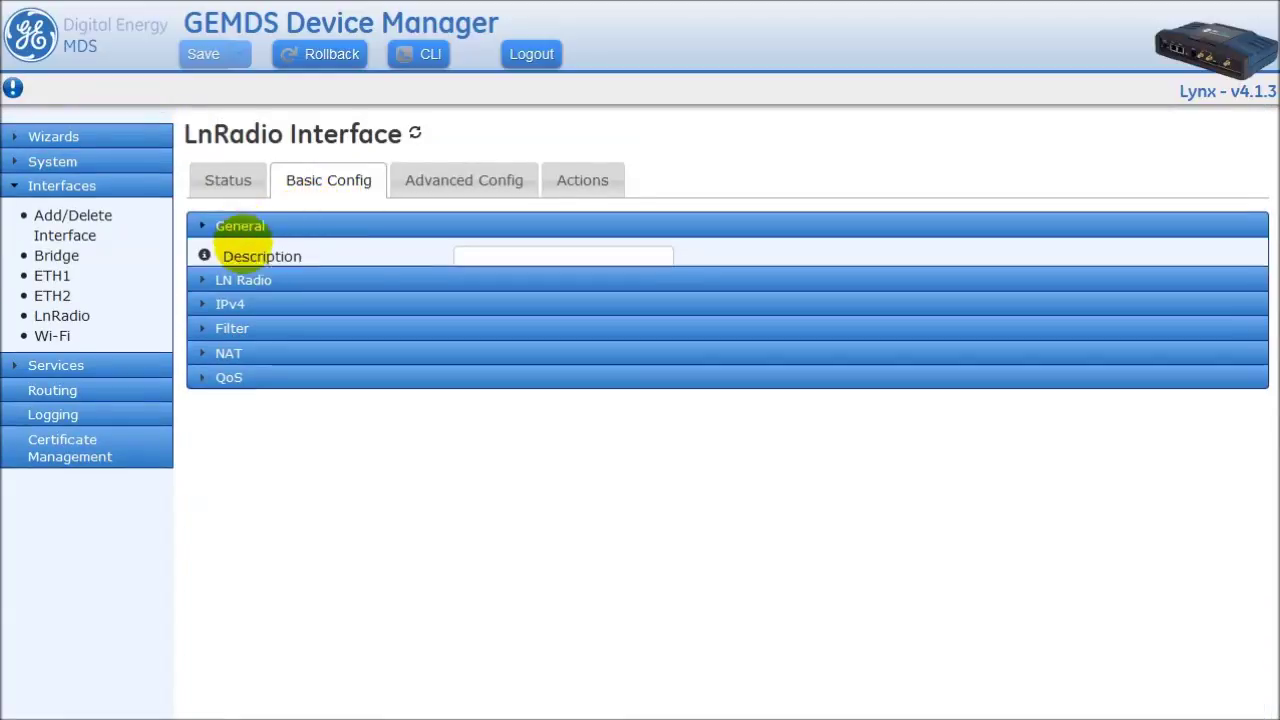
click(245, 248)
scroll(914, 331, down, 2)
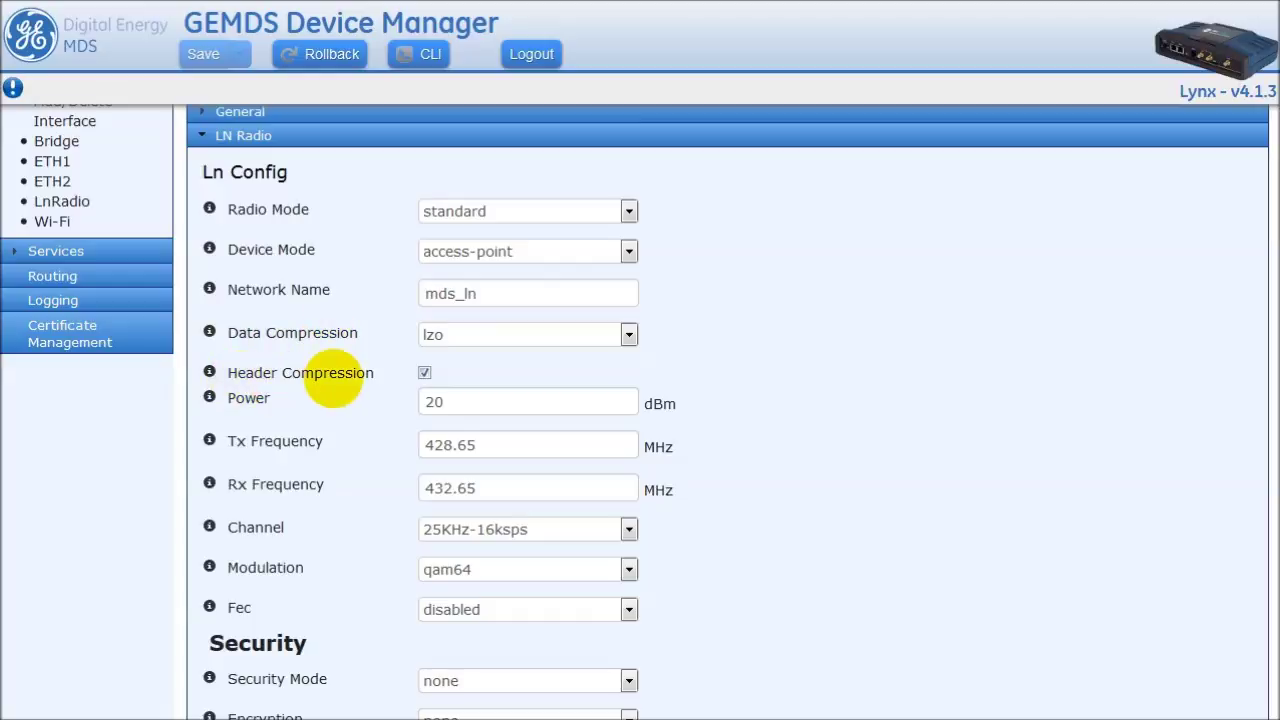
click(628, 334)
click(626, 334)
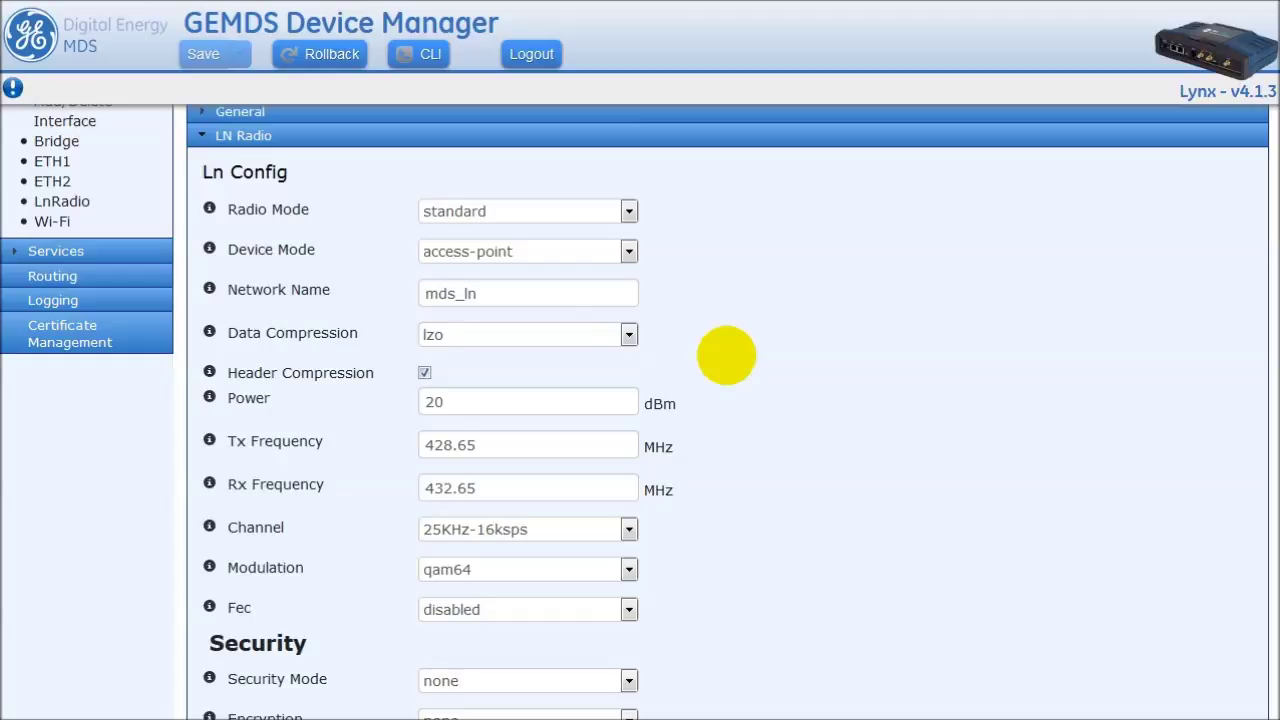
scroll(727, 354, down, 3)
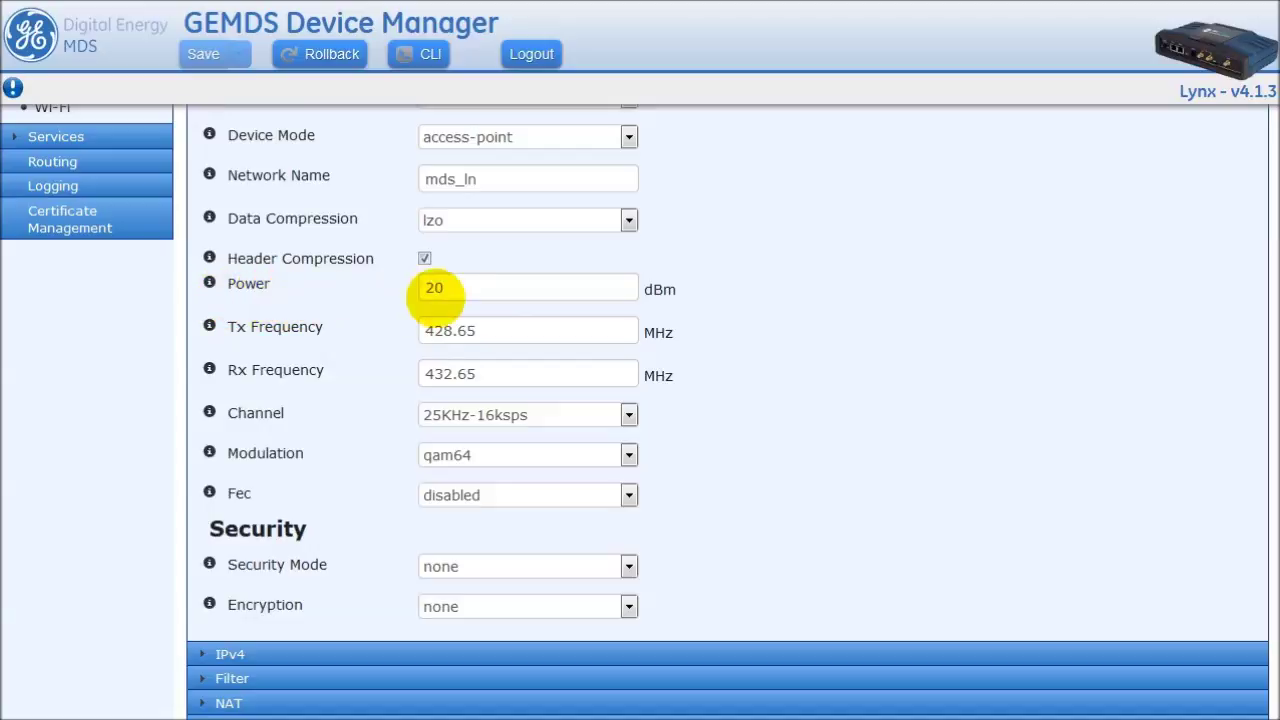
mouse_move(209, 283)
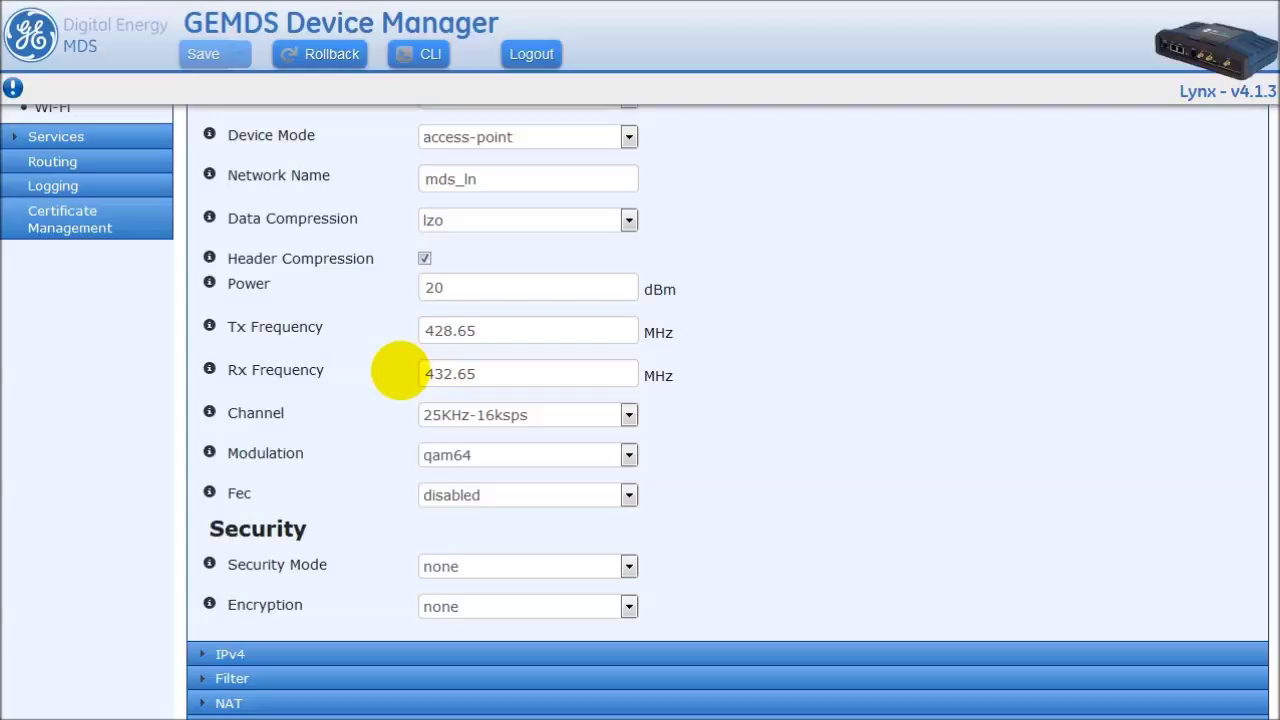
scroll(400, 370, down, 1)
scroll(400, 370, down, 1)
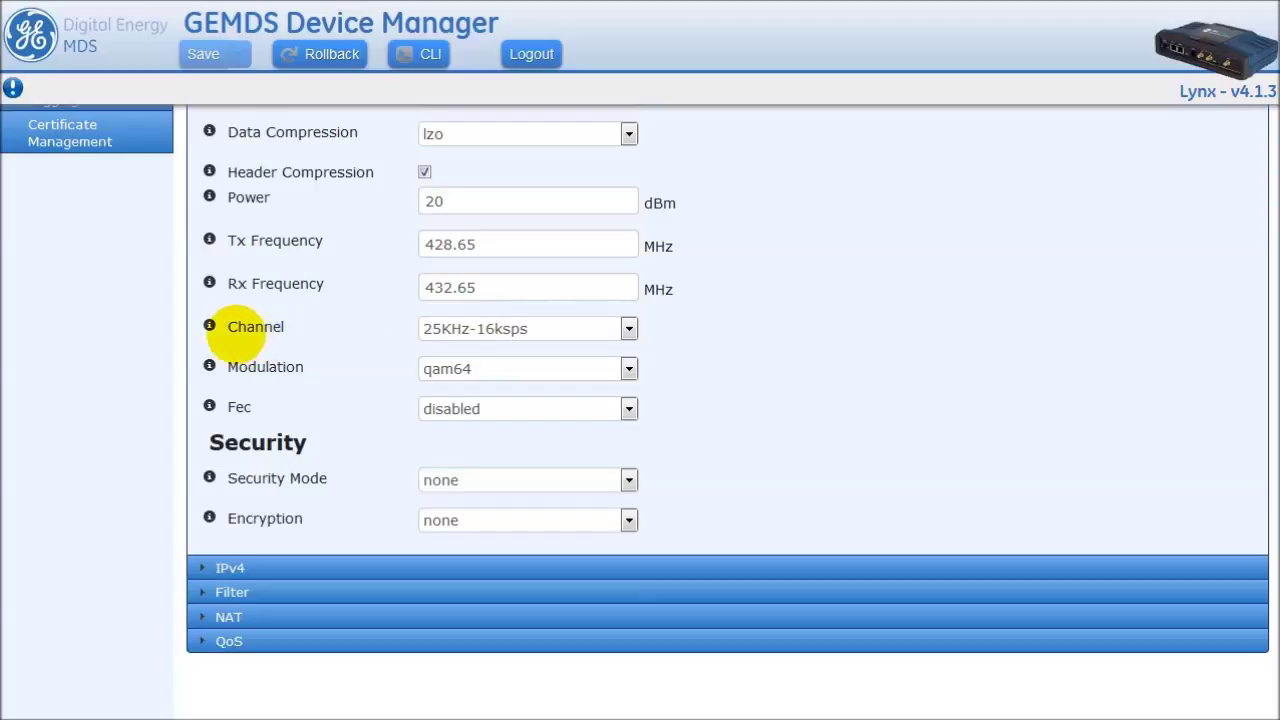
click(628, 328)
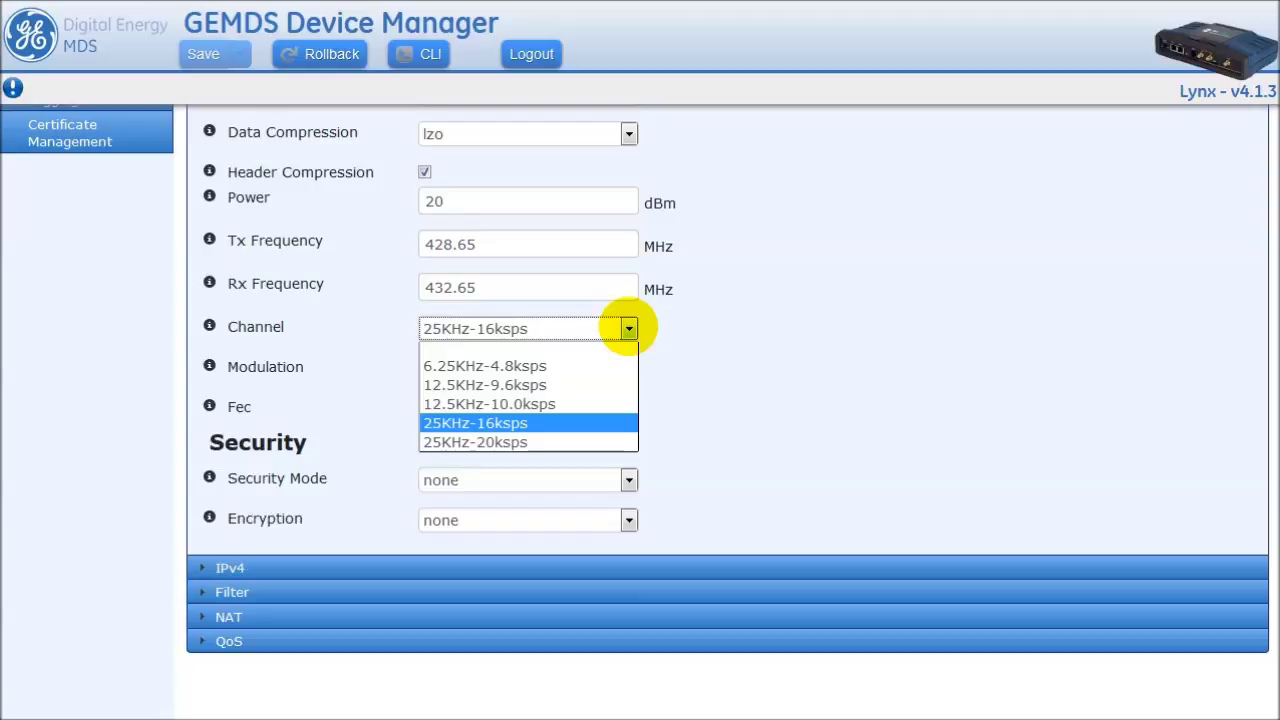
click(628, 328)
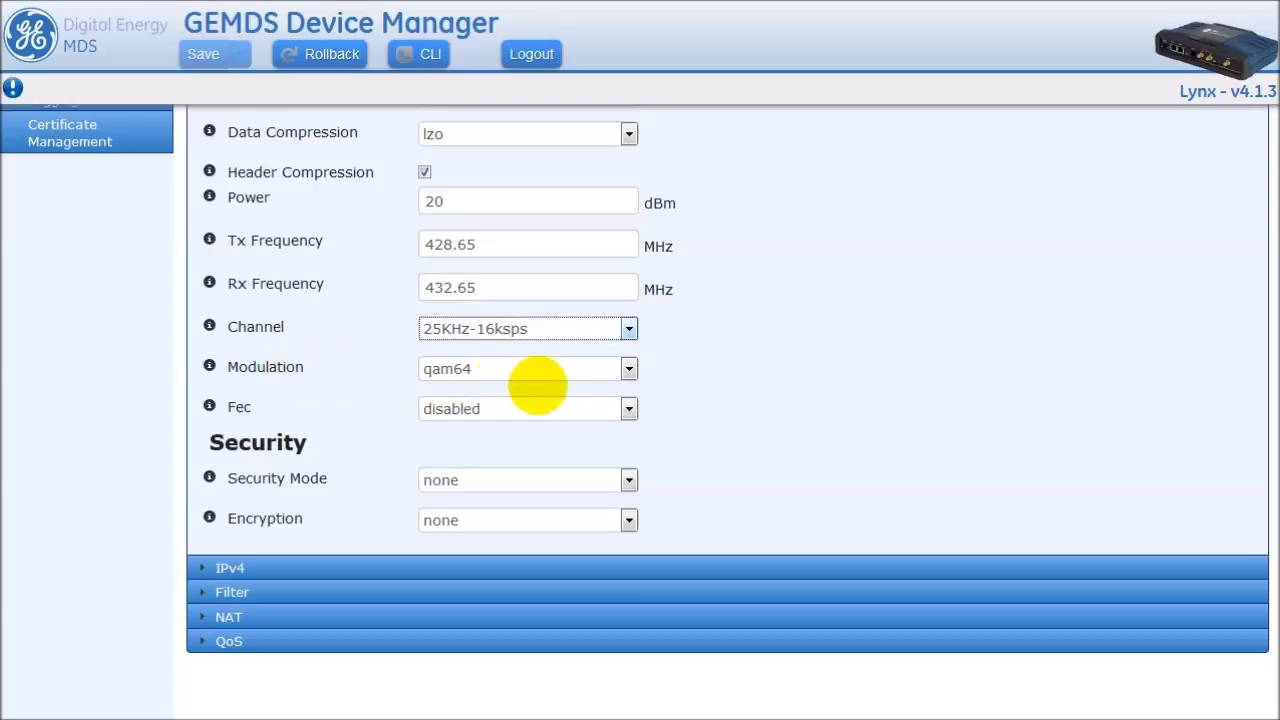
click(627, 369)
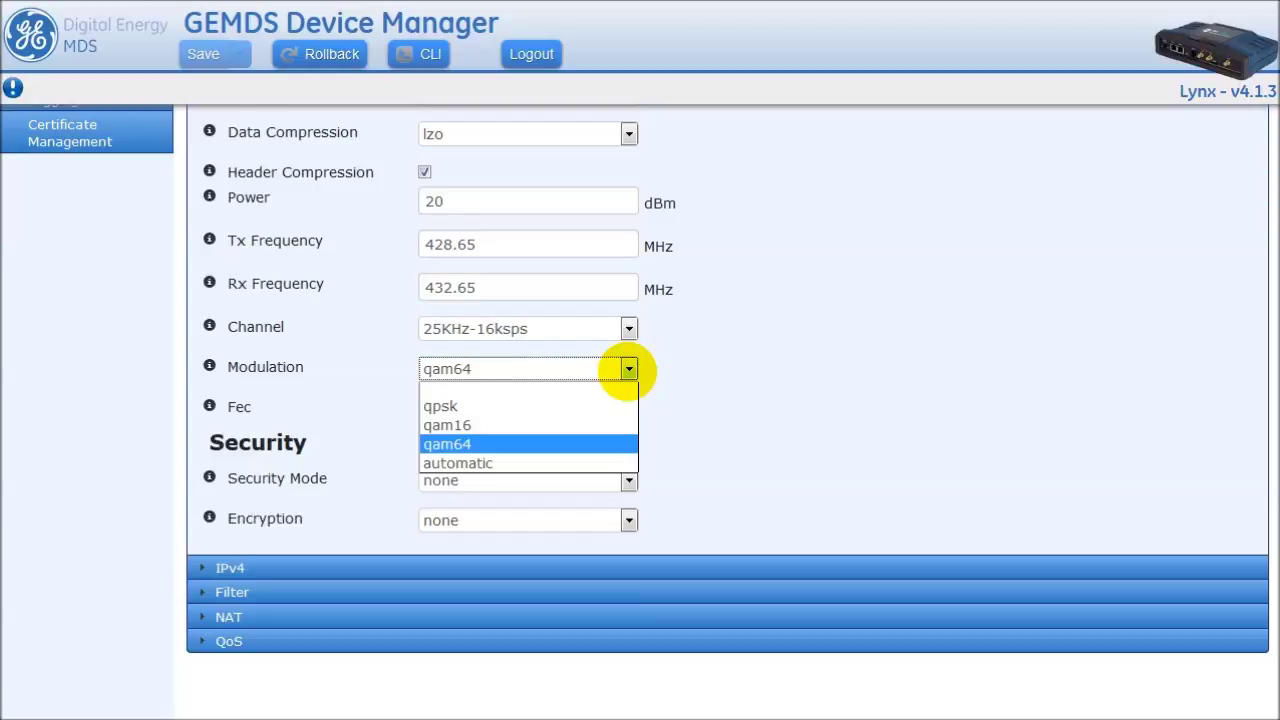
click(660, 366)
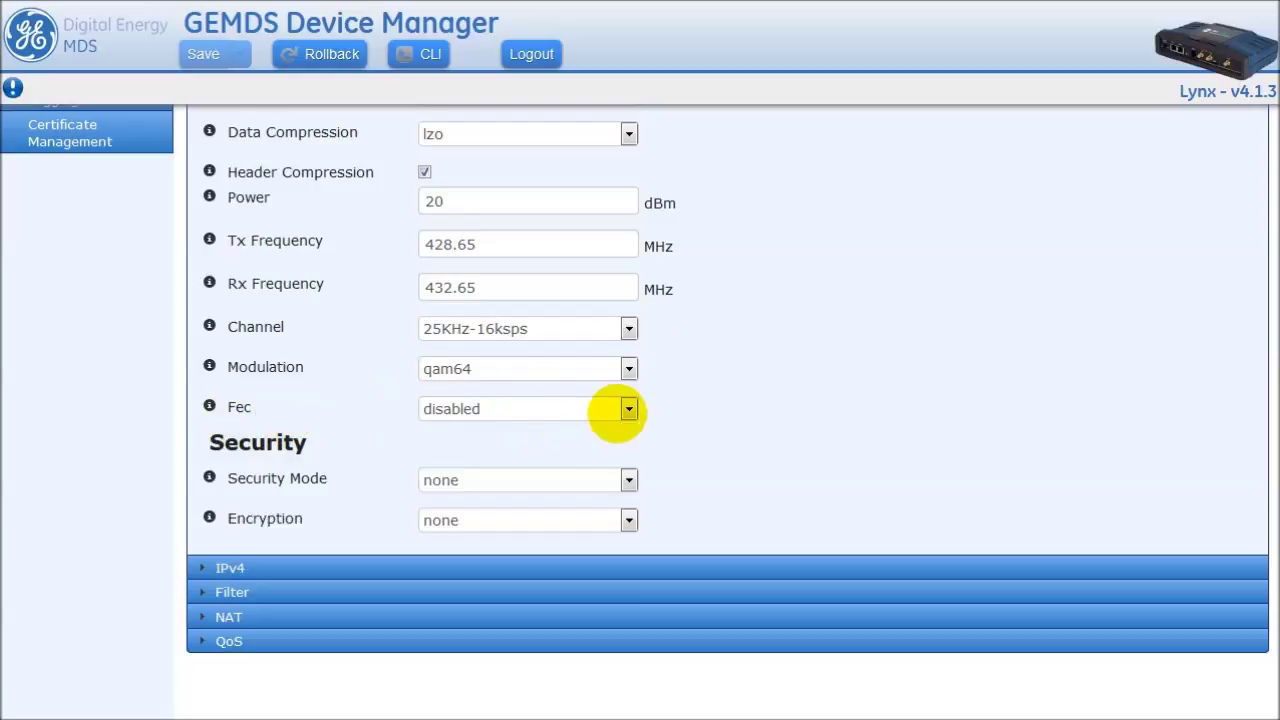
click(628, 409)
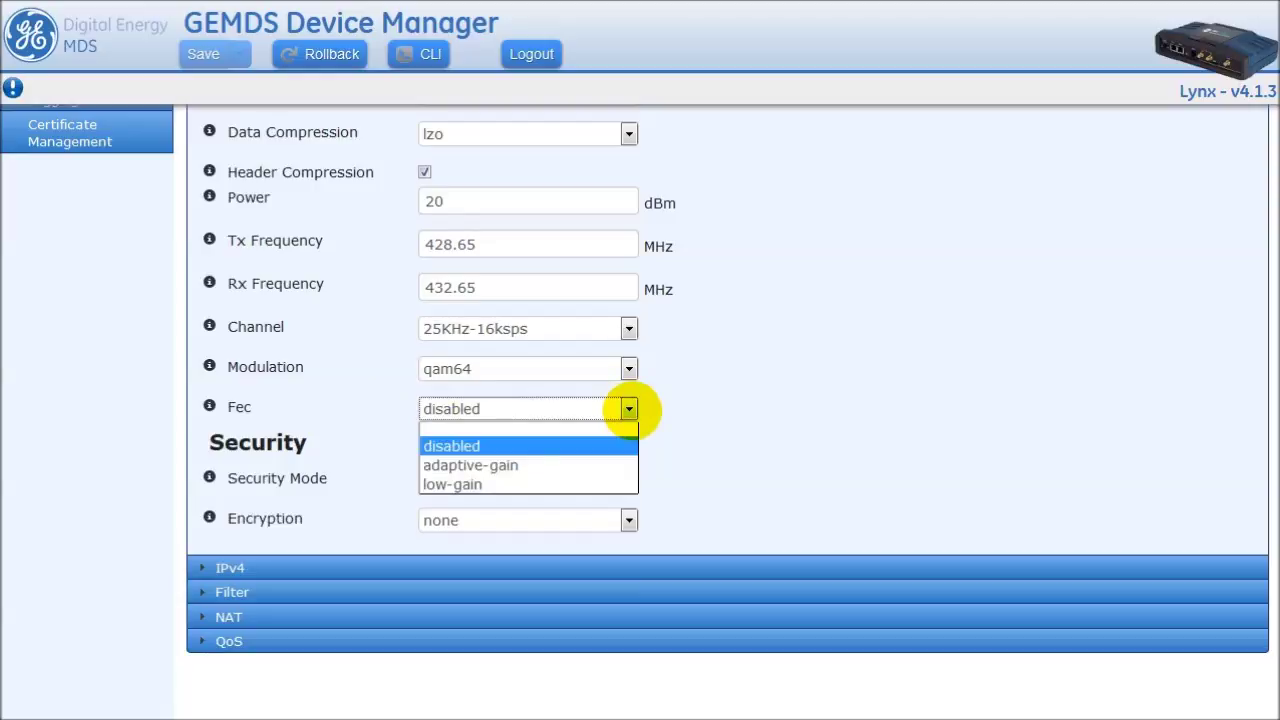
click(628, 409)
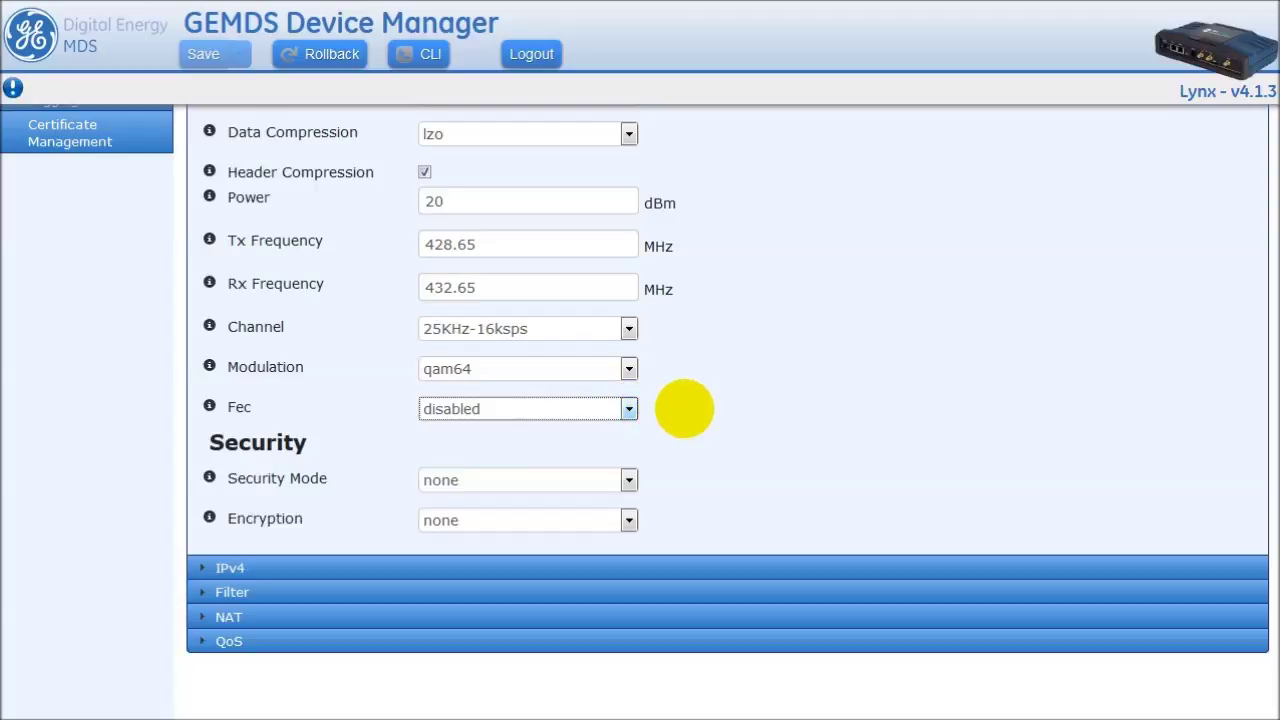
click(684, 408)
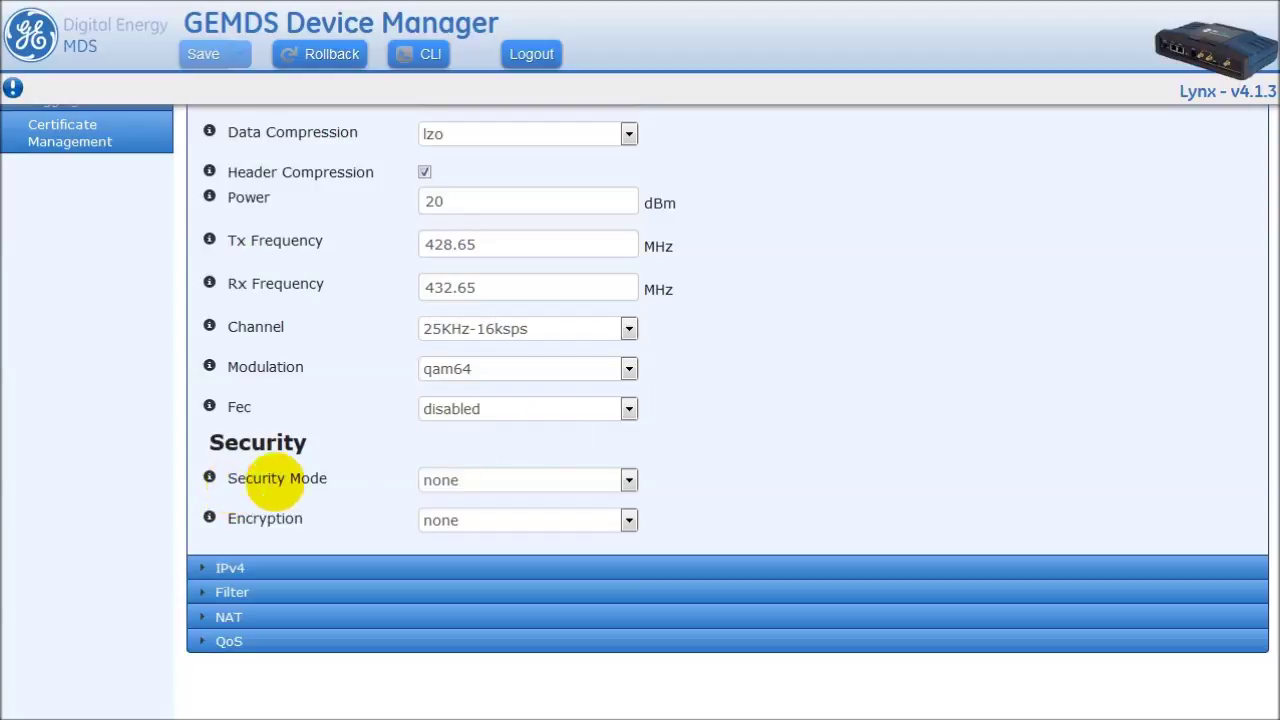
- Change the LN Radio Security Mode to eap, leaving Encryption at none
click(628, 480)
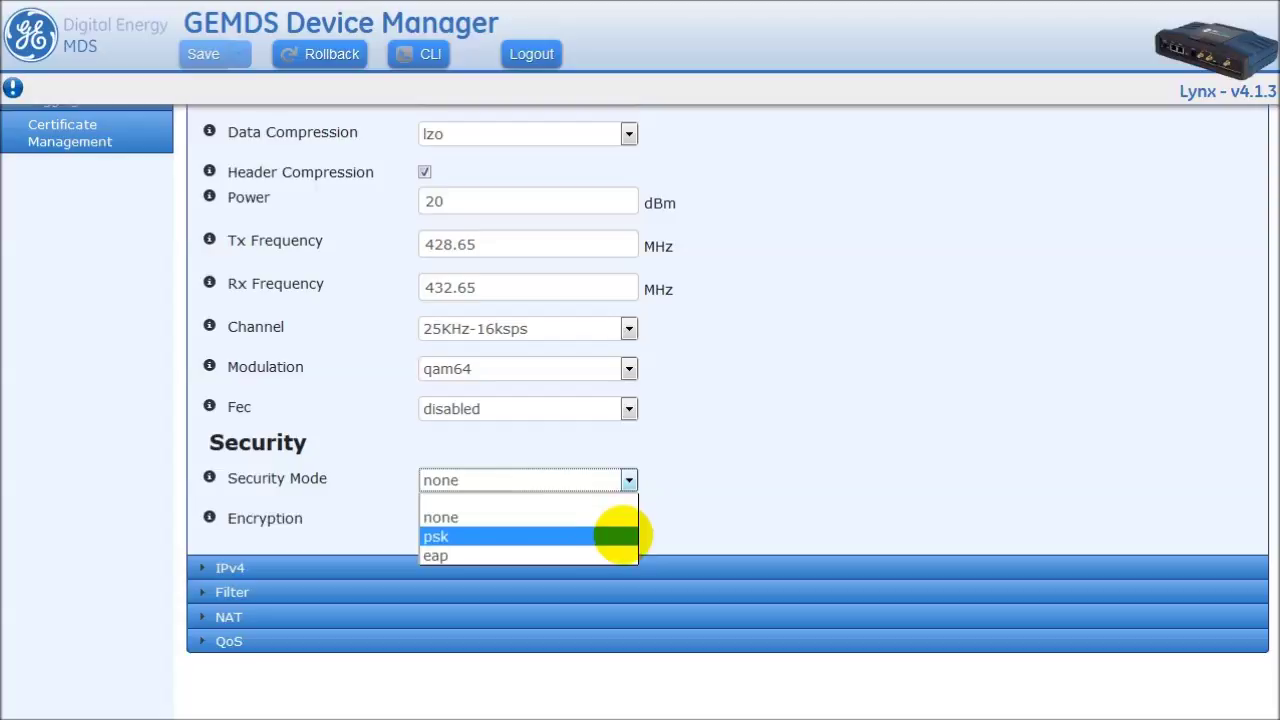
click(617, 536)
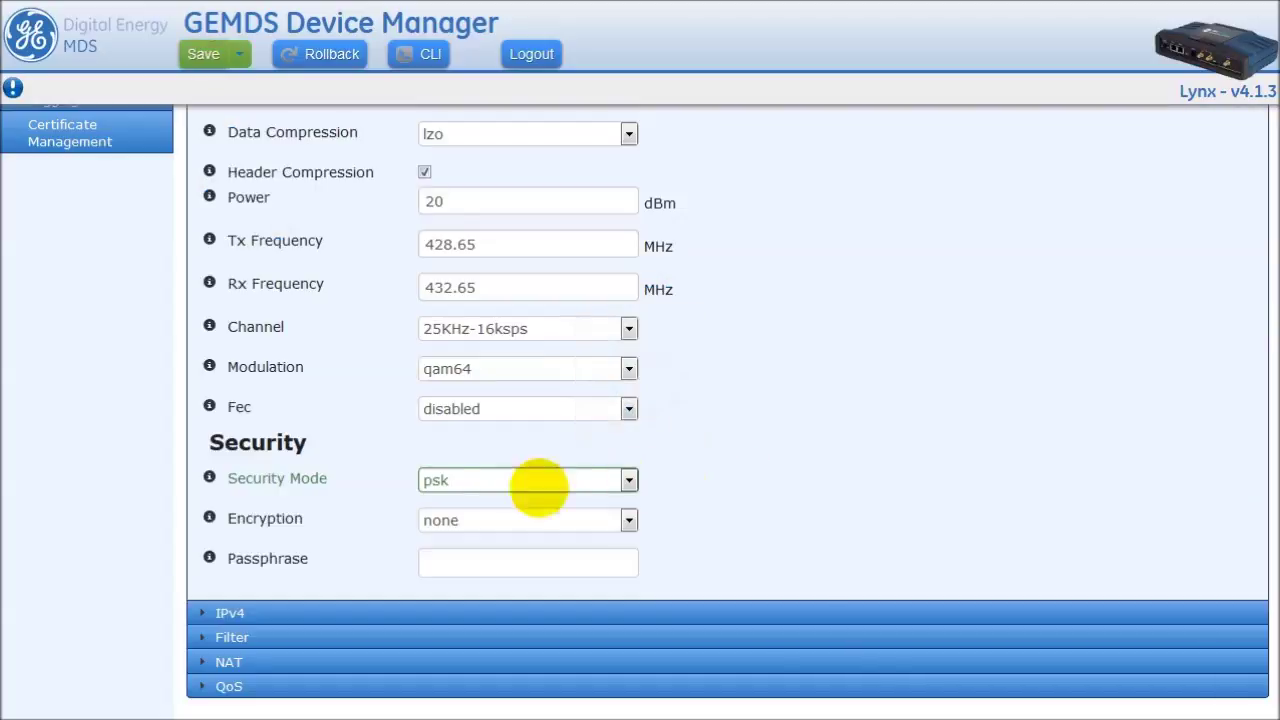
click(628, 519)
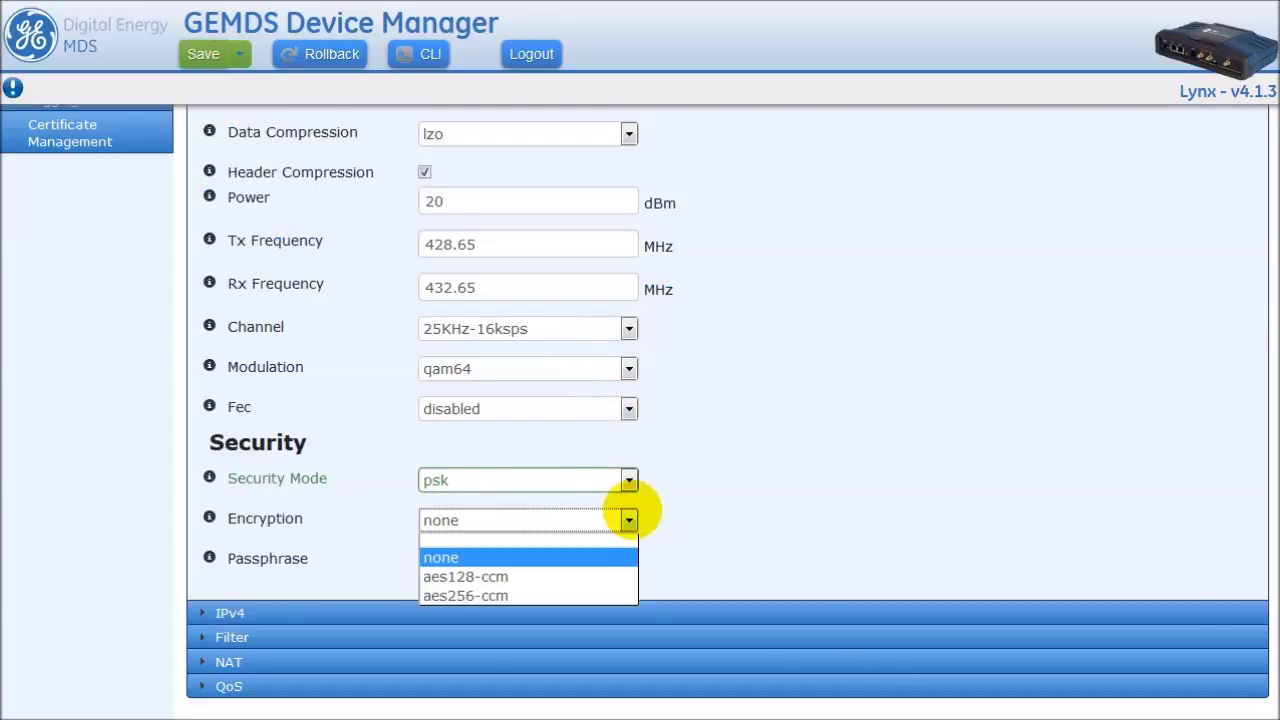
click(700, 506)
click(624, 479)
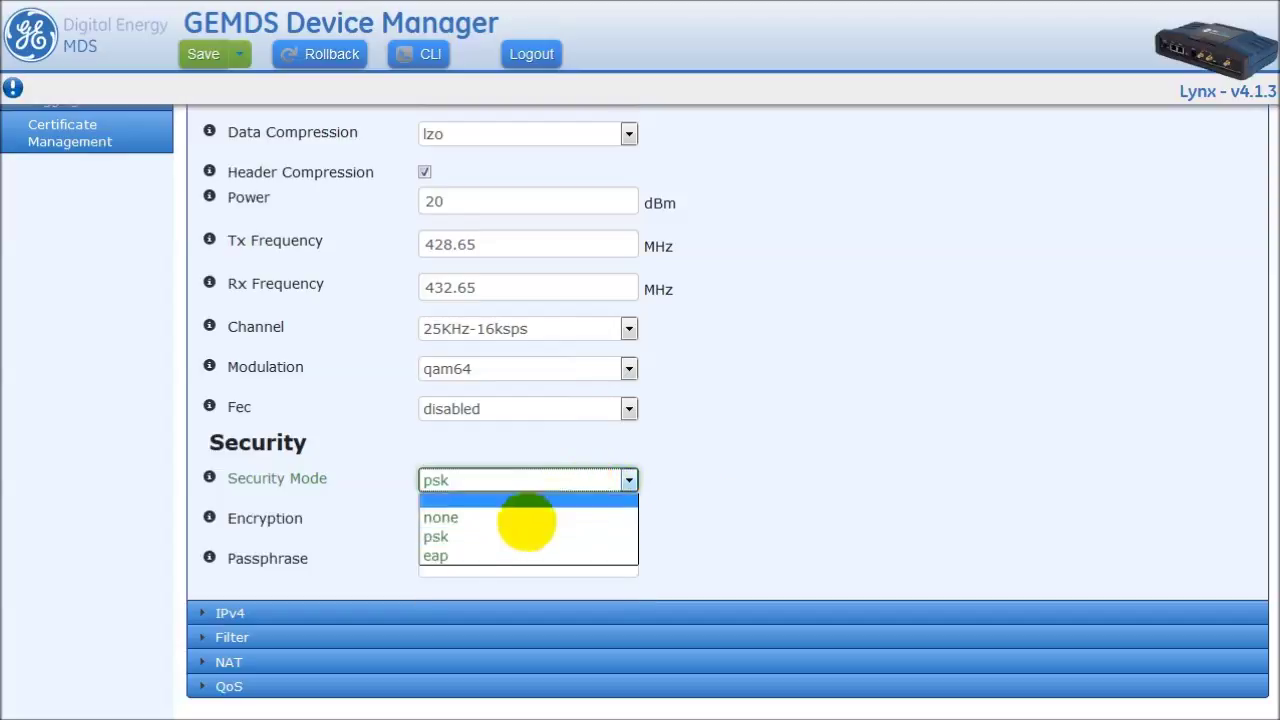
click(437, 556)
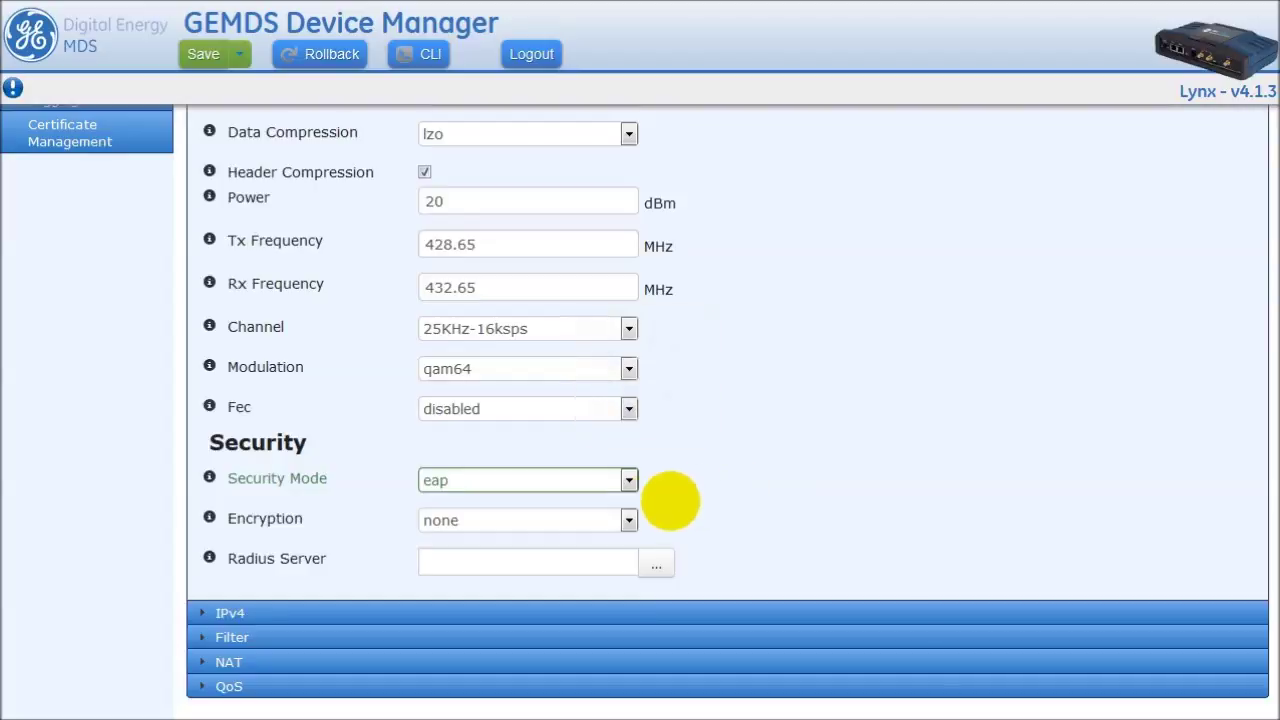
click(628, 519)
click(734, 488)
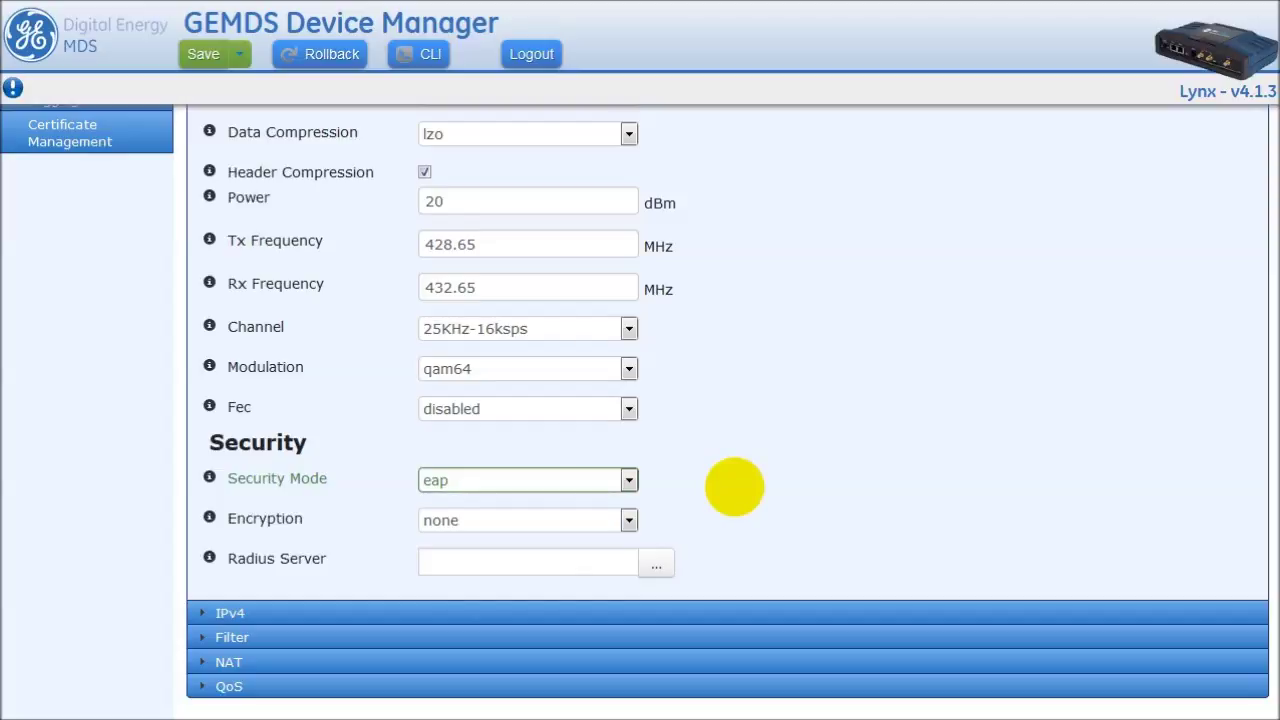
scroll(357, 351, up, 3)
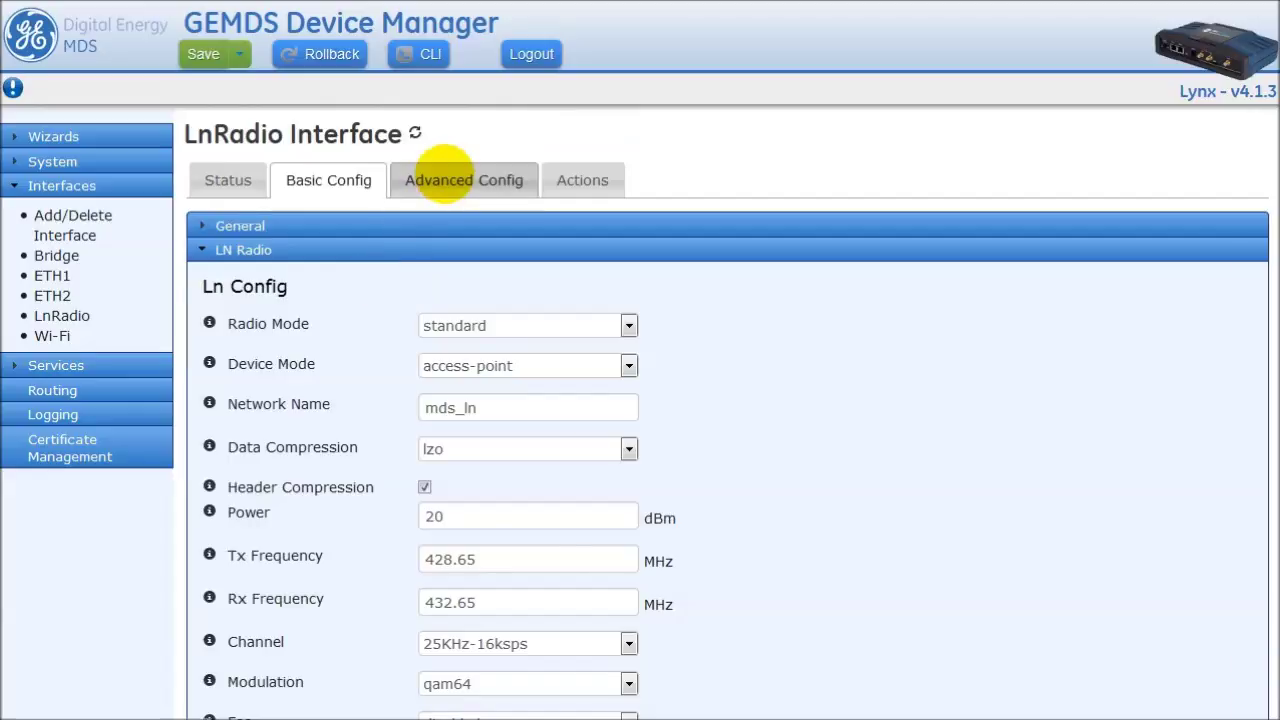
- Open Advanced Config and bring up the Allow Retransmit information box
click(440, 178)
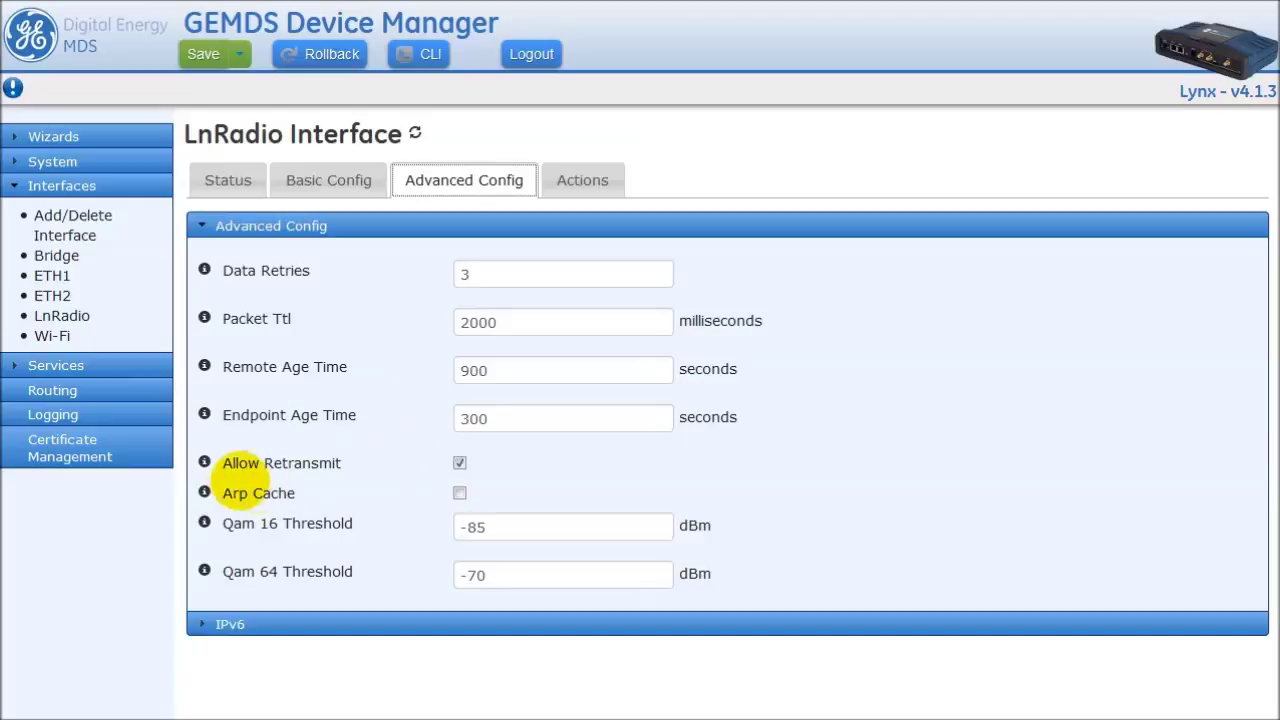
mouse_move(204, 462)
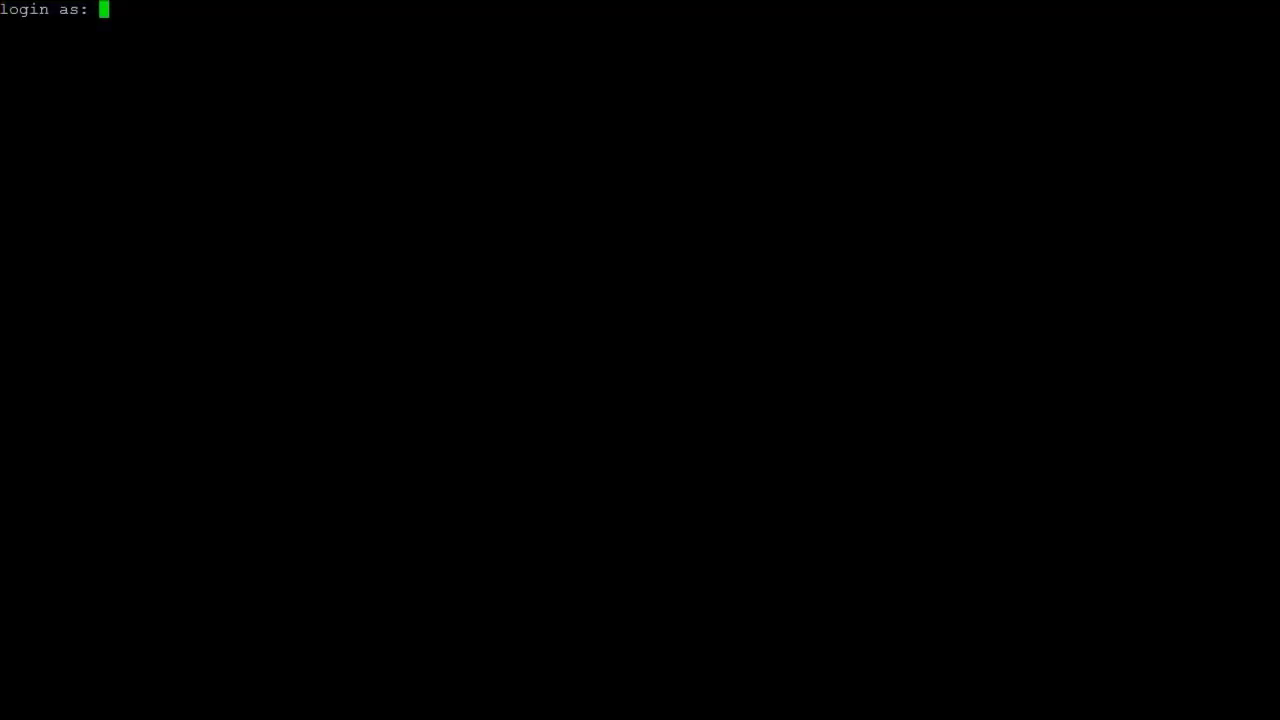
- Log in with the admin username and enter configuration mode with 'configure'
text(admin)
key(Return)
key(Return)
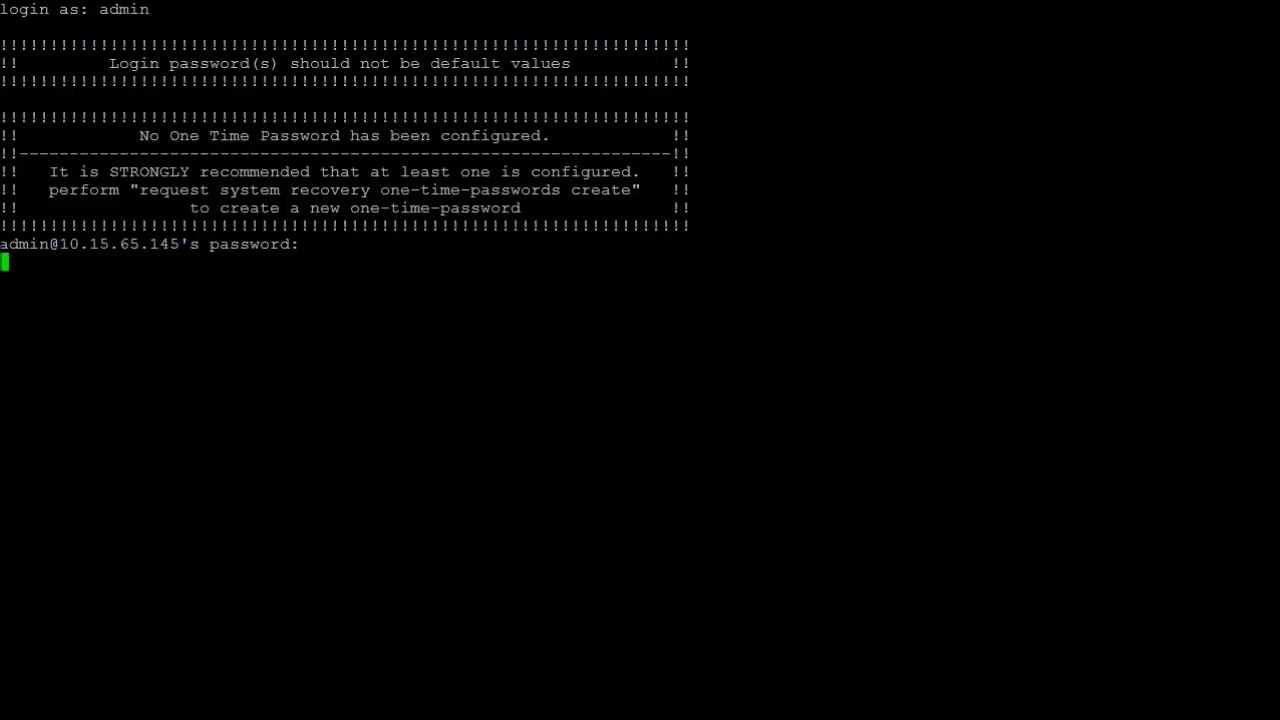
text(configure)
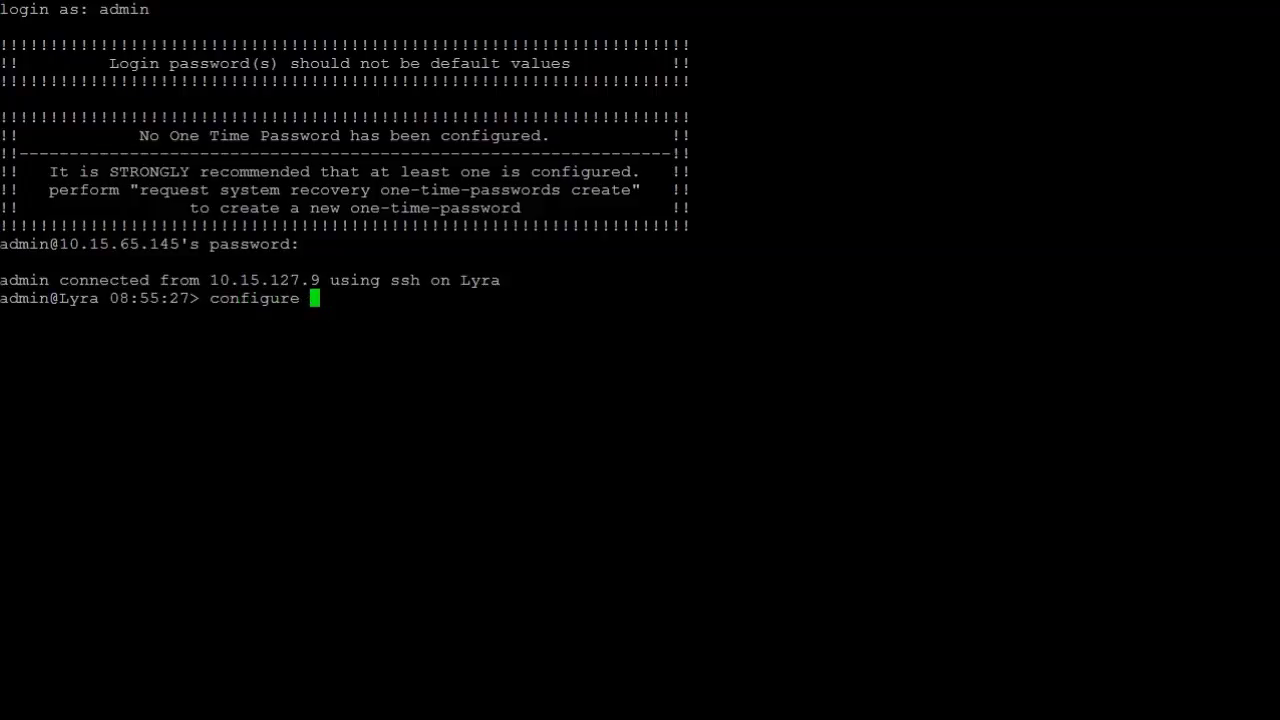
key(Return)
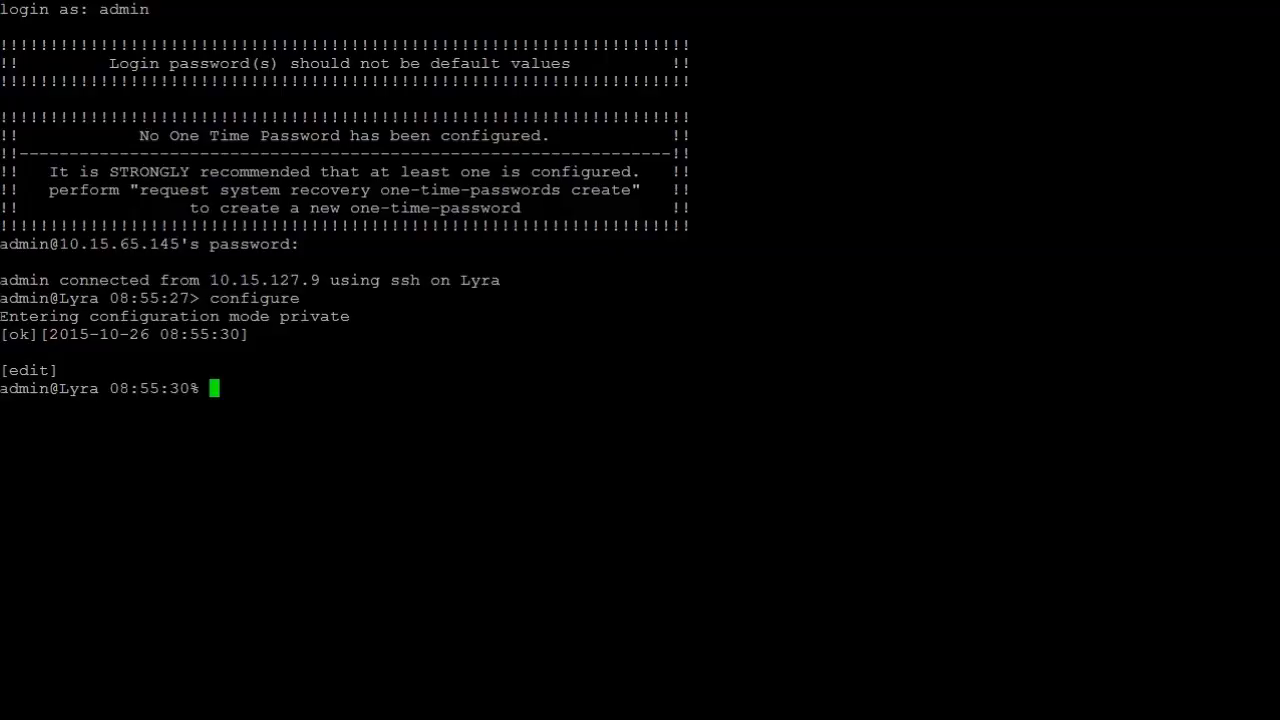
- Build the command path 'set interfaces interface LnRadio ln-config' using Tab completion
text(set in)
key(Tab)
text(in)
key(Tab)
text(L)
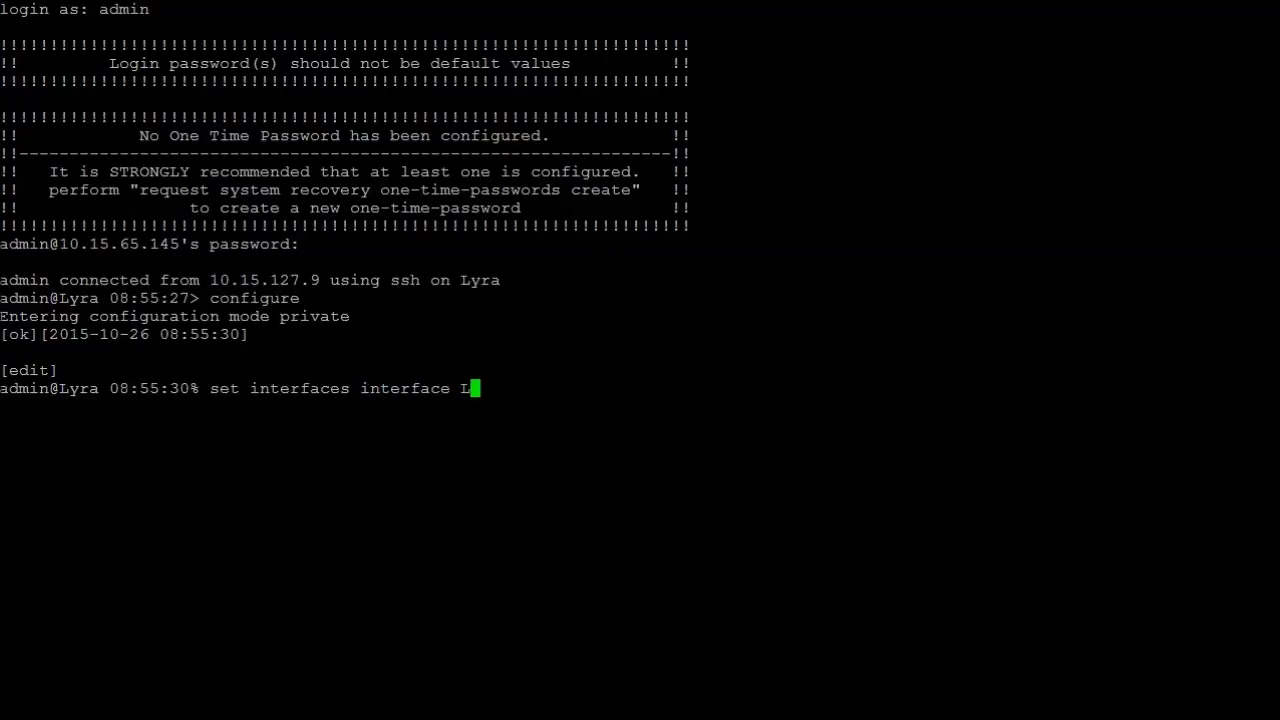
text(n)
key(Tab)
text(ln)
key(Tab)
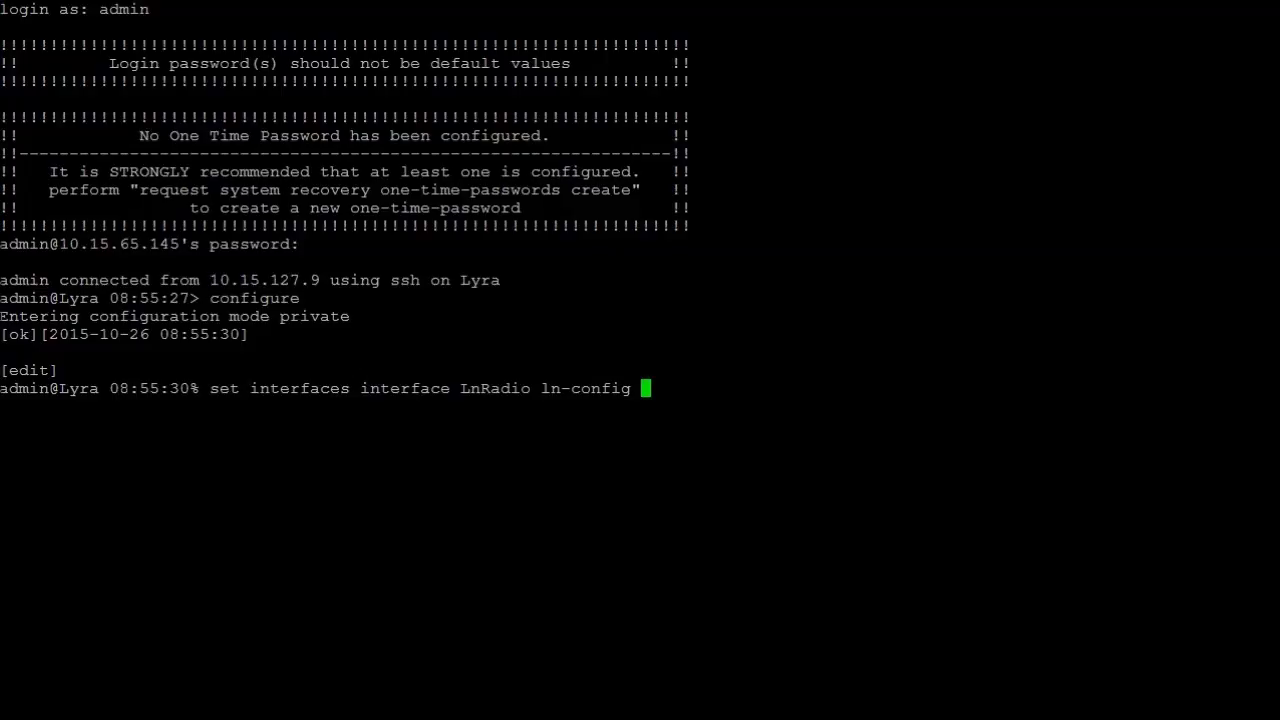
key(Tab)
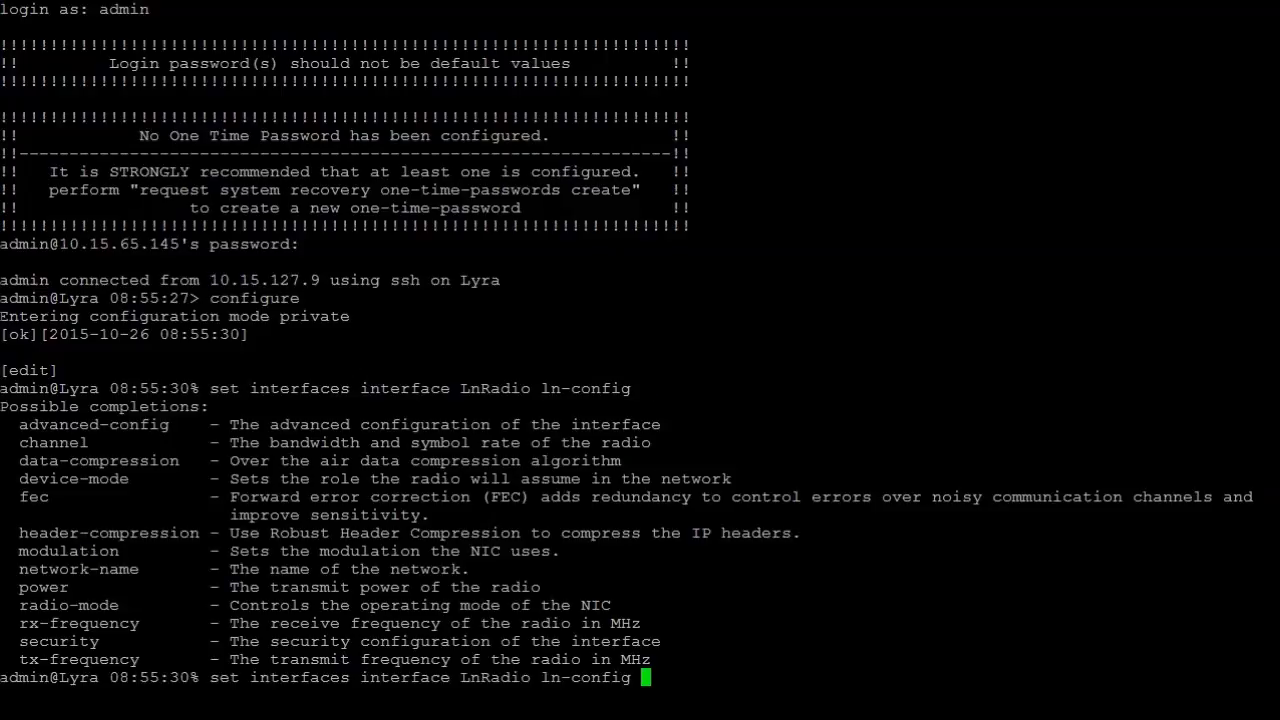
- Set modulation qpsk and channel 12.5KHz-9.6ksps, then commit the change
text(mod)
key(Tab)
text(qpsk)
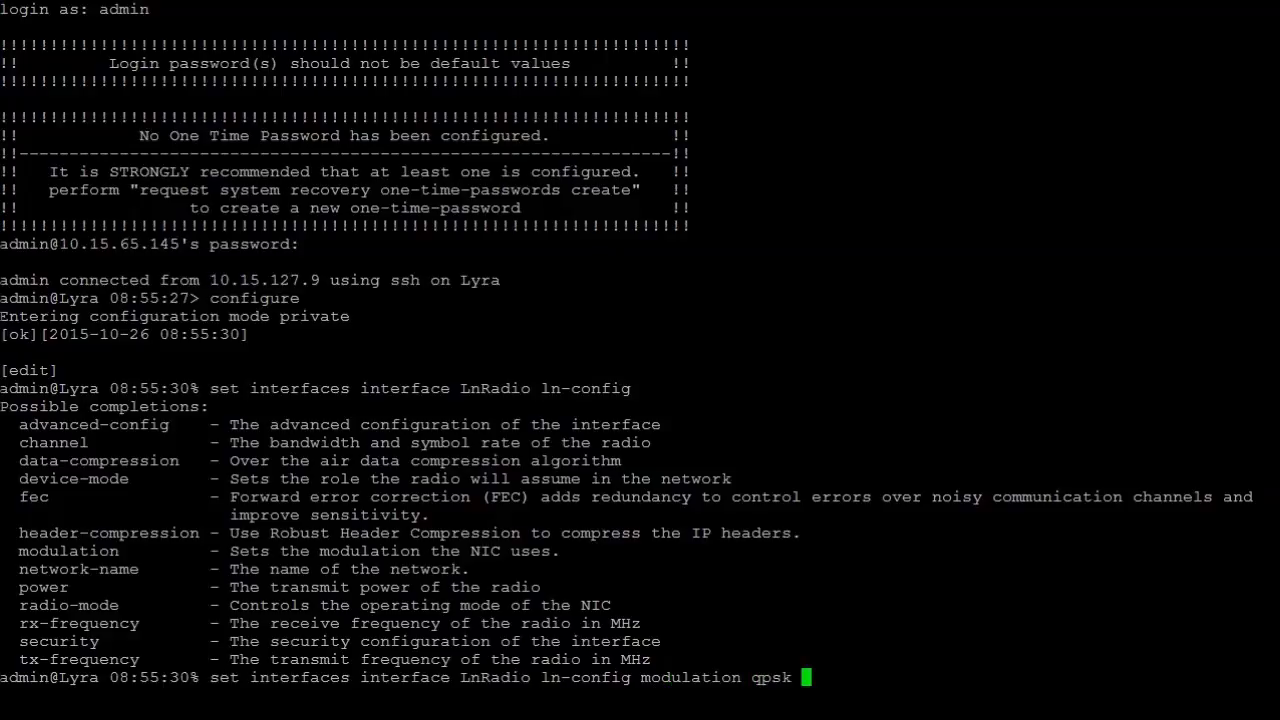
key(Tab)
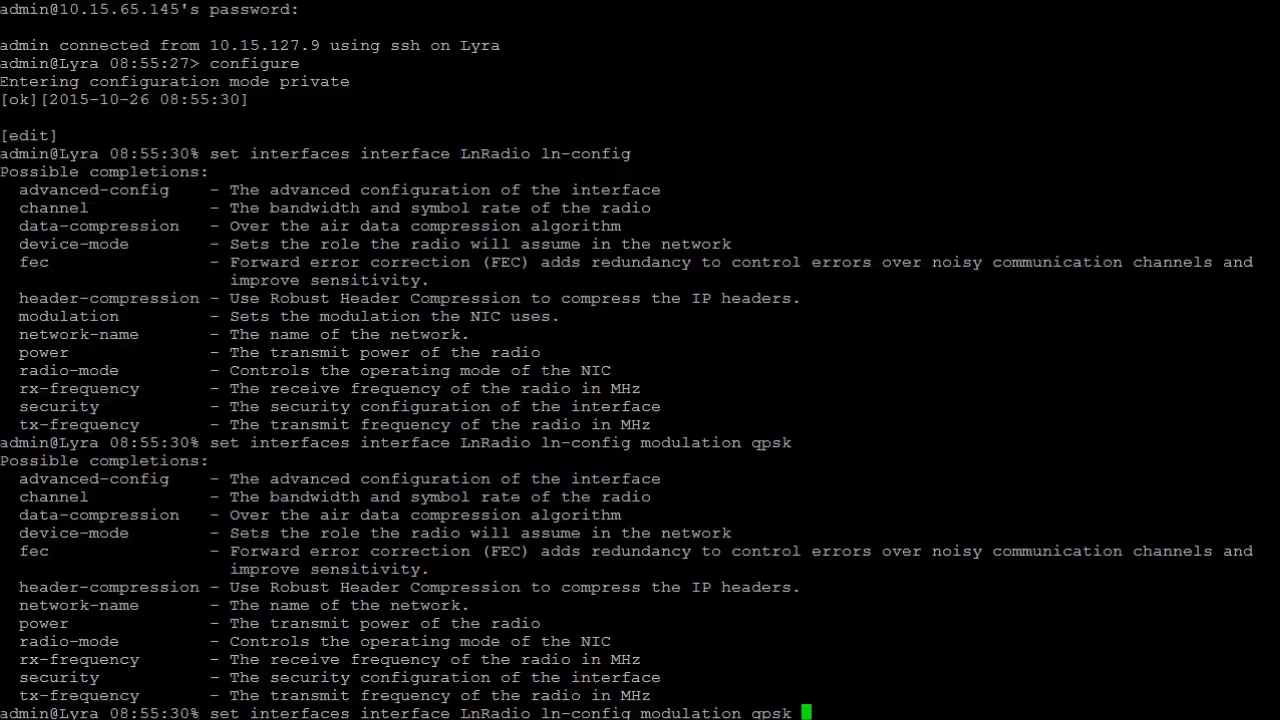
text(channel)
key(question)
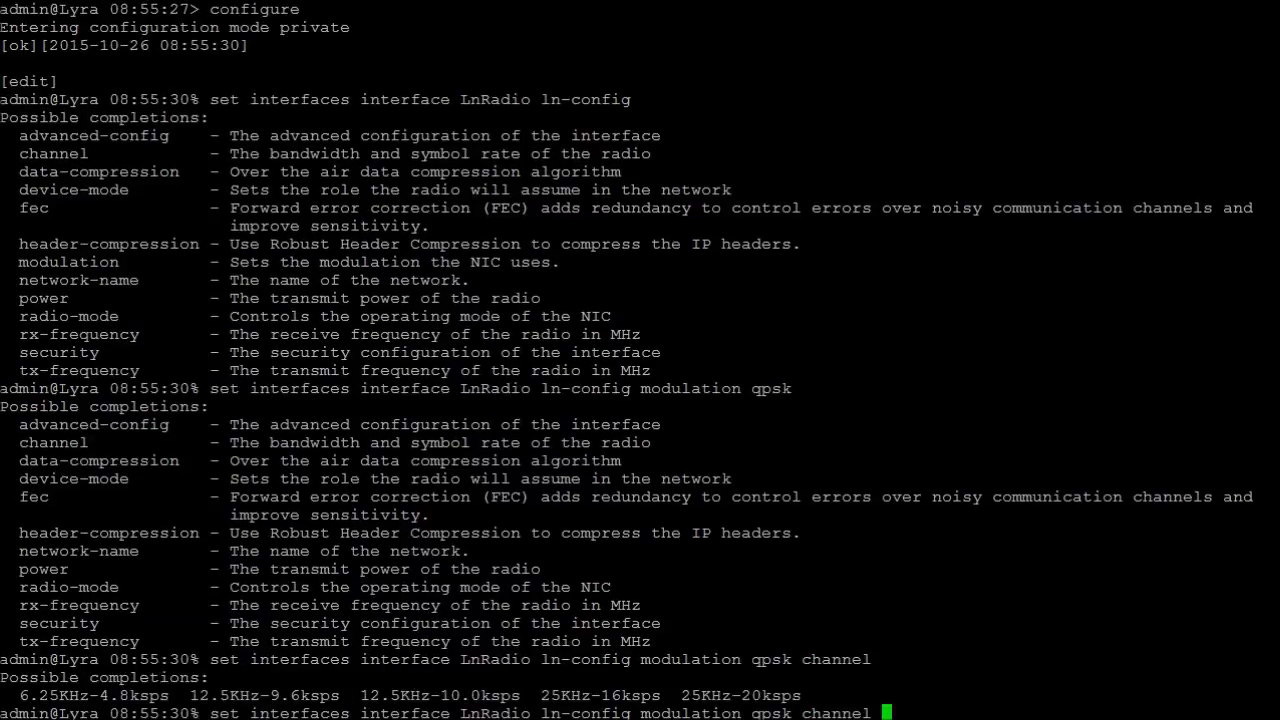
text(12.5KHz-9)
key(Tab)
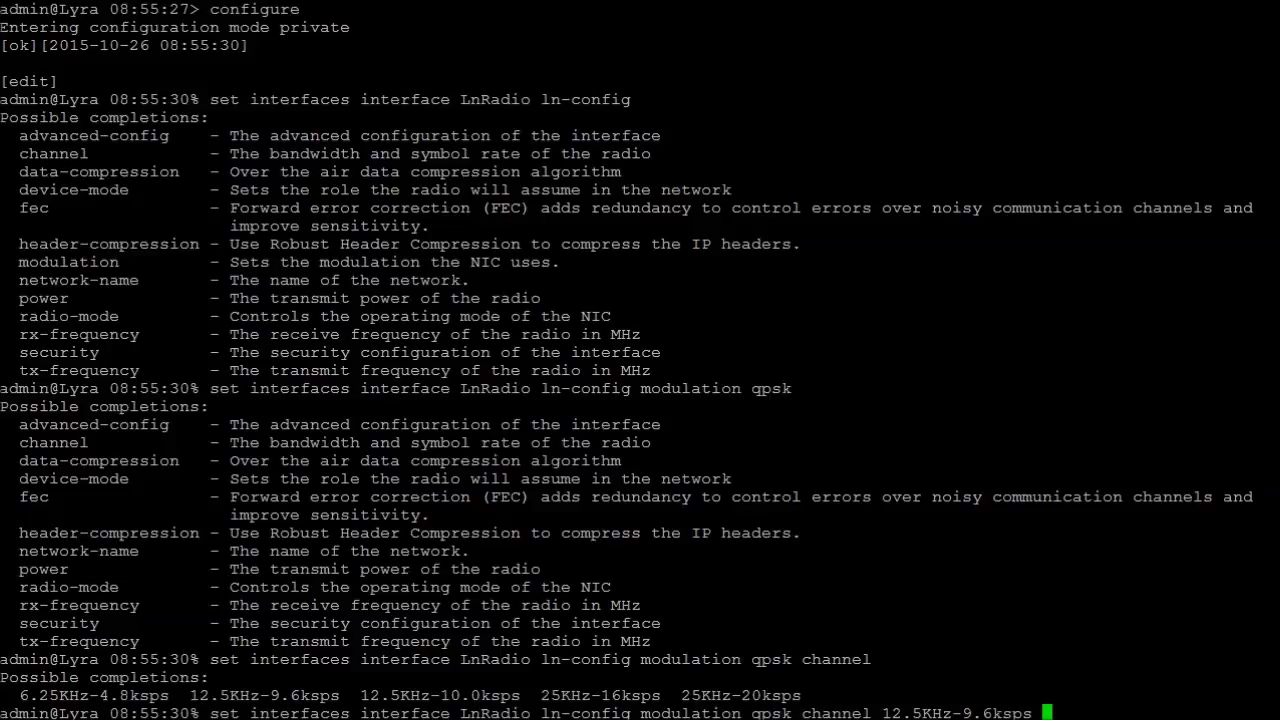
key(Return)
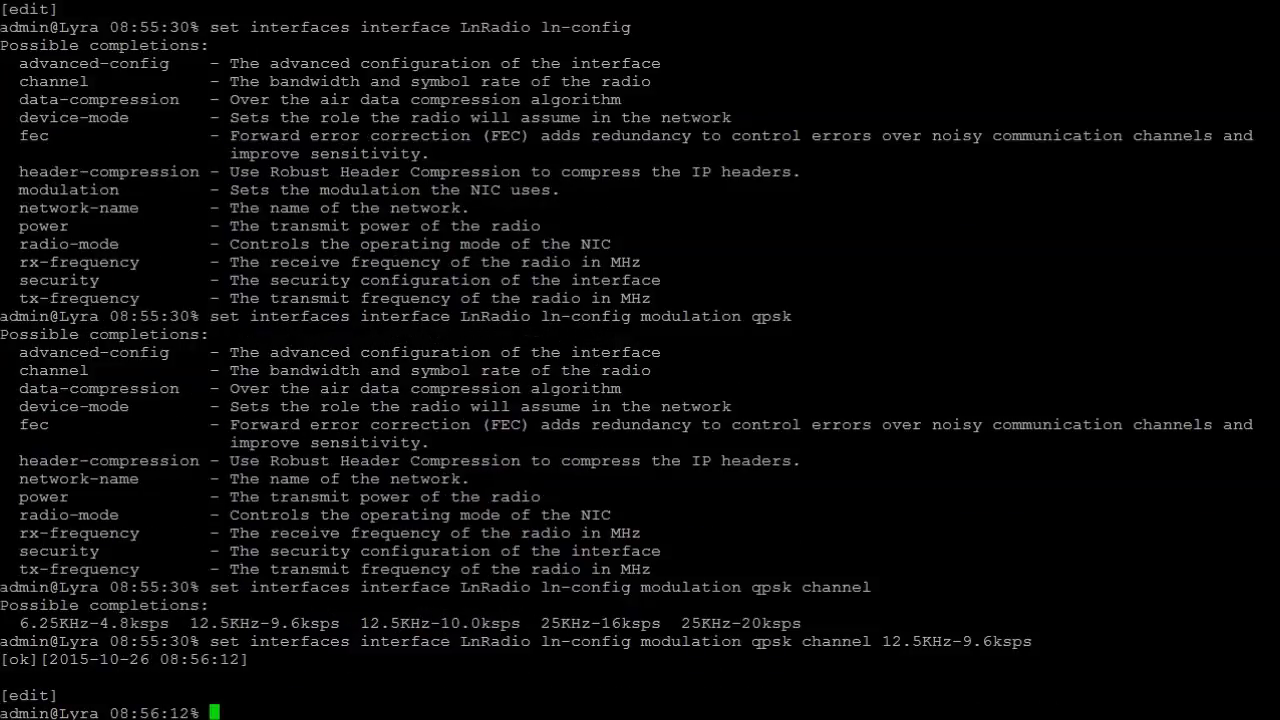
text(commit)
key(Return)
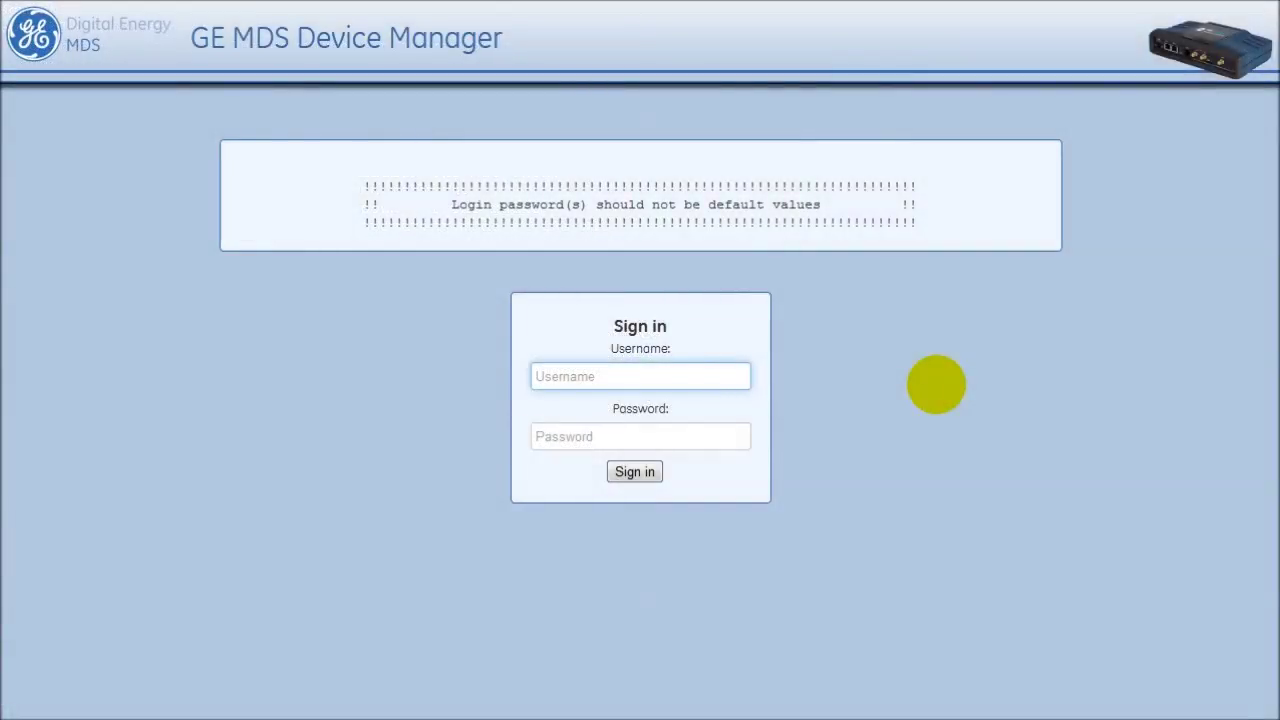
- Sign in to the Device Manager as admin with the account password
text(admin)
key(Tab)
text(admin)
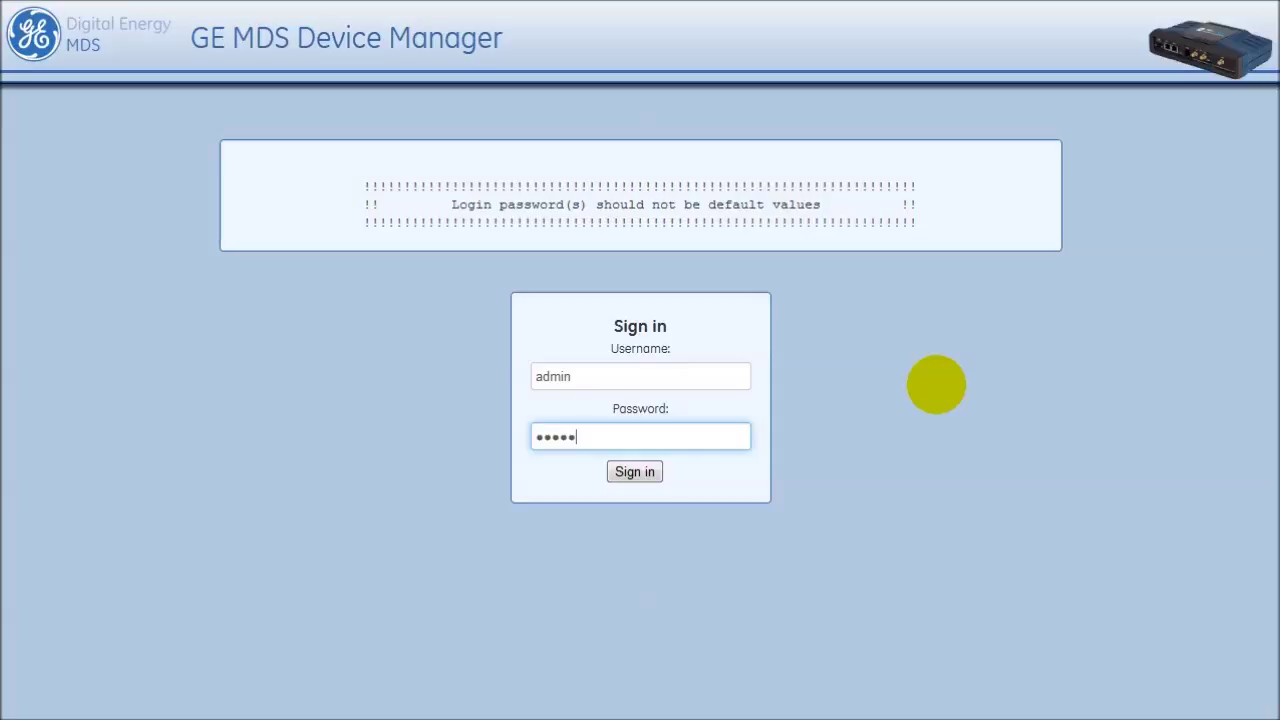
key(Return)
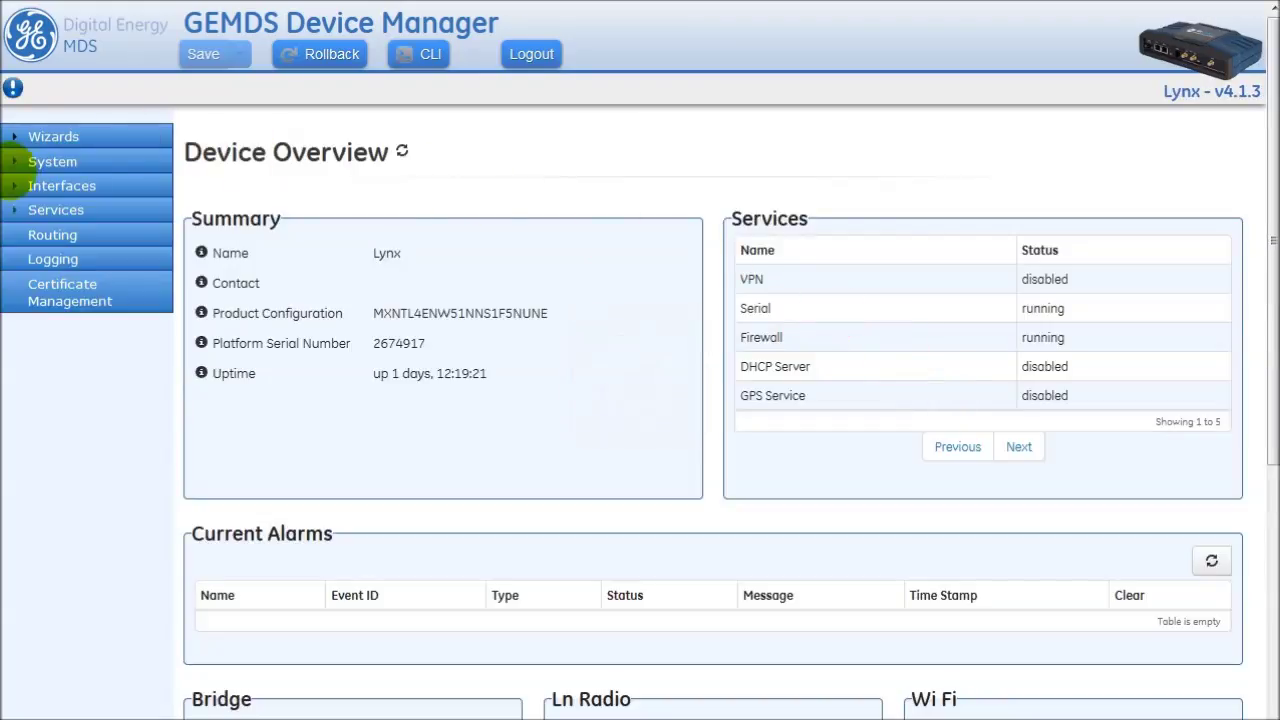
- Go to Interfaces > LnRadio Basic Config and expand the LN Radio settings
click(61, 186)
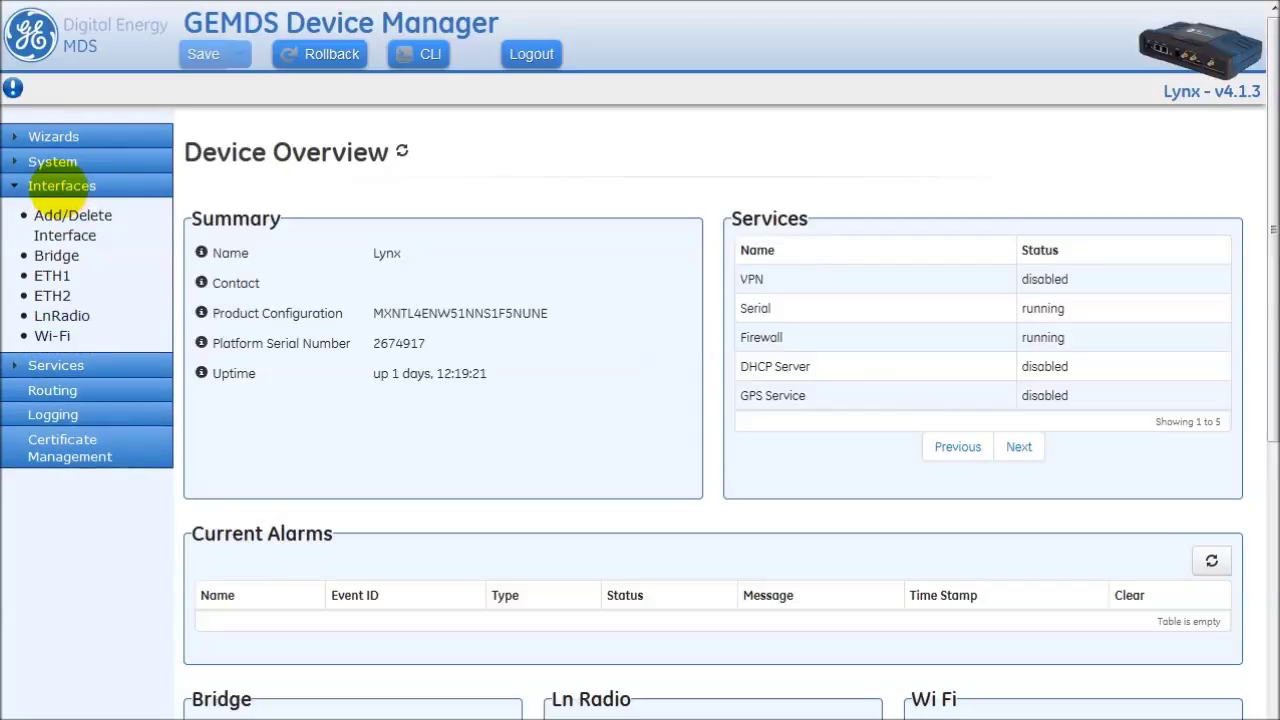
click(62, 316)
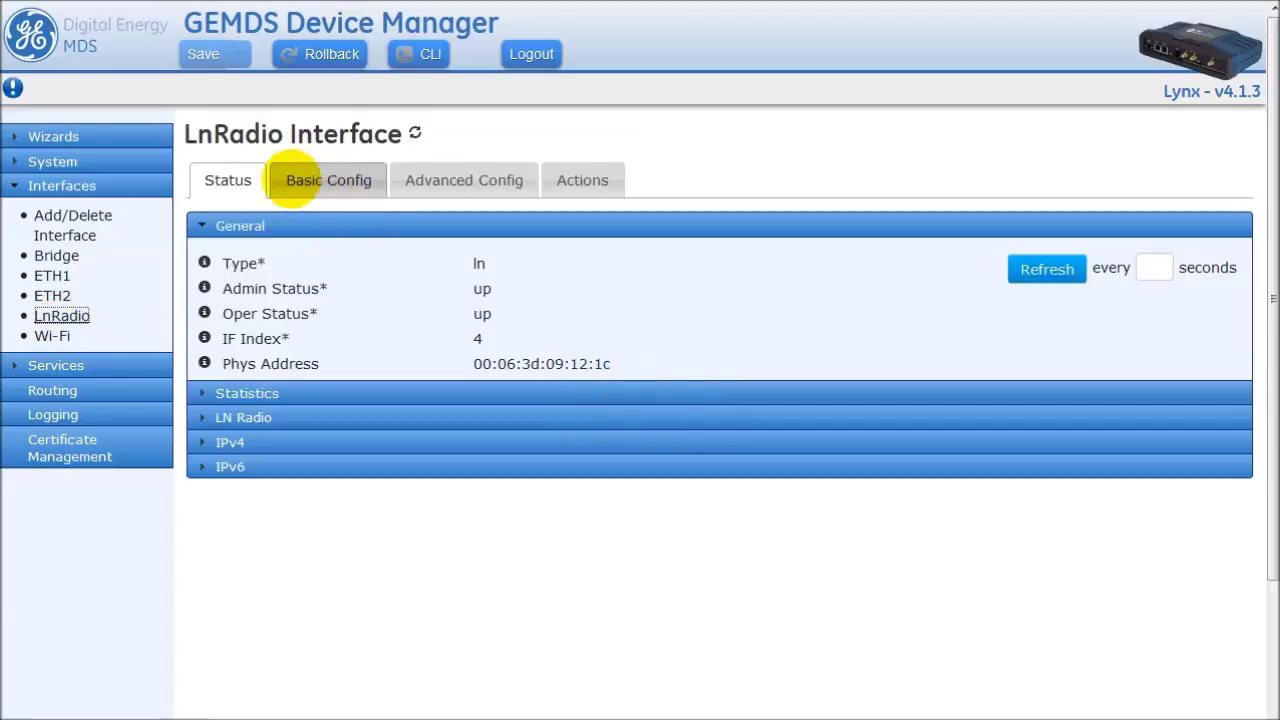
click(330, 180)
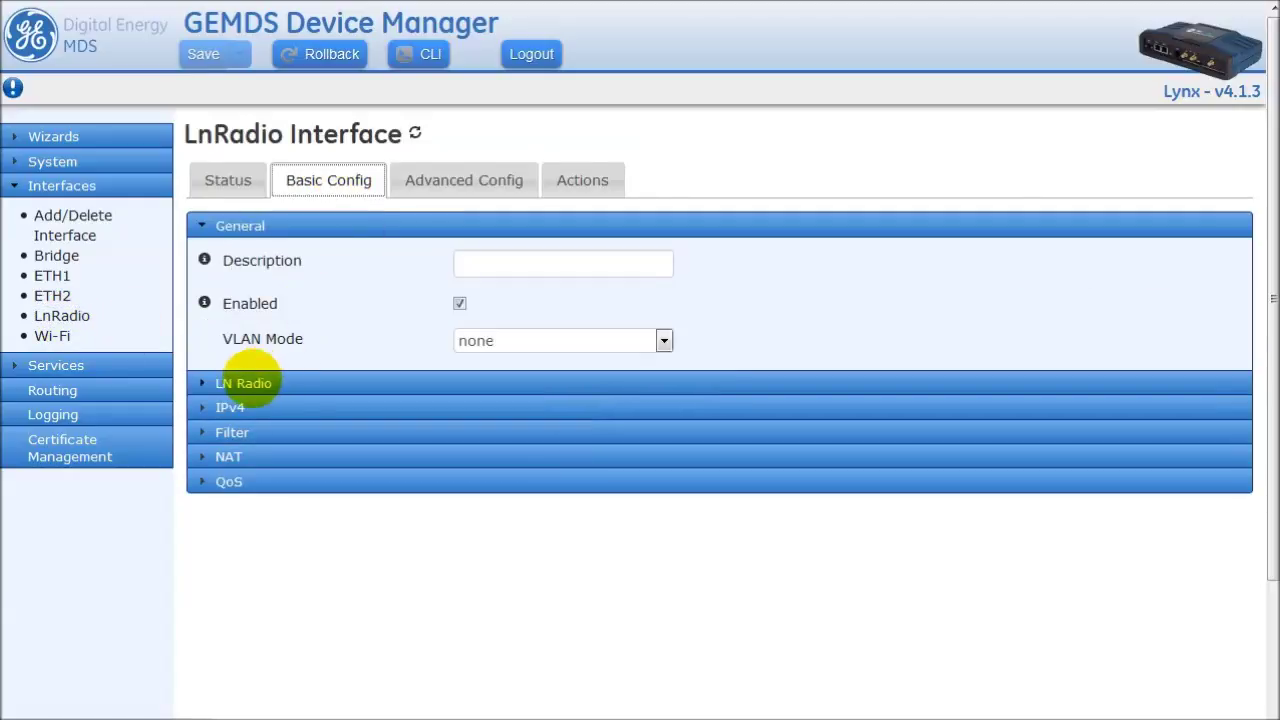
click(270, 383)
scroll(500, 377, down, 1)
scroll(500, 377, down, 3)
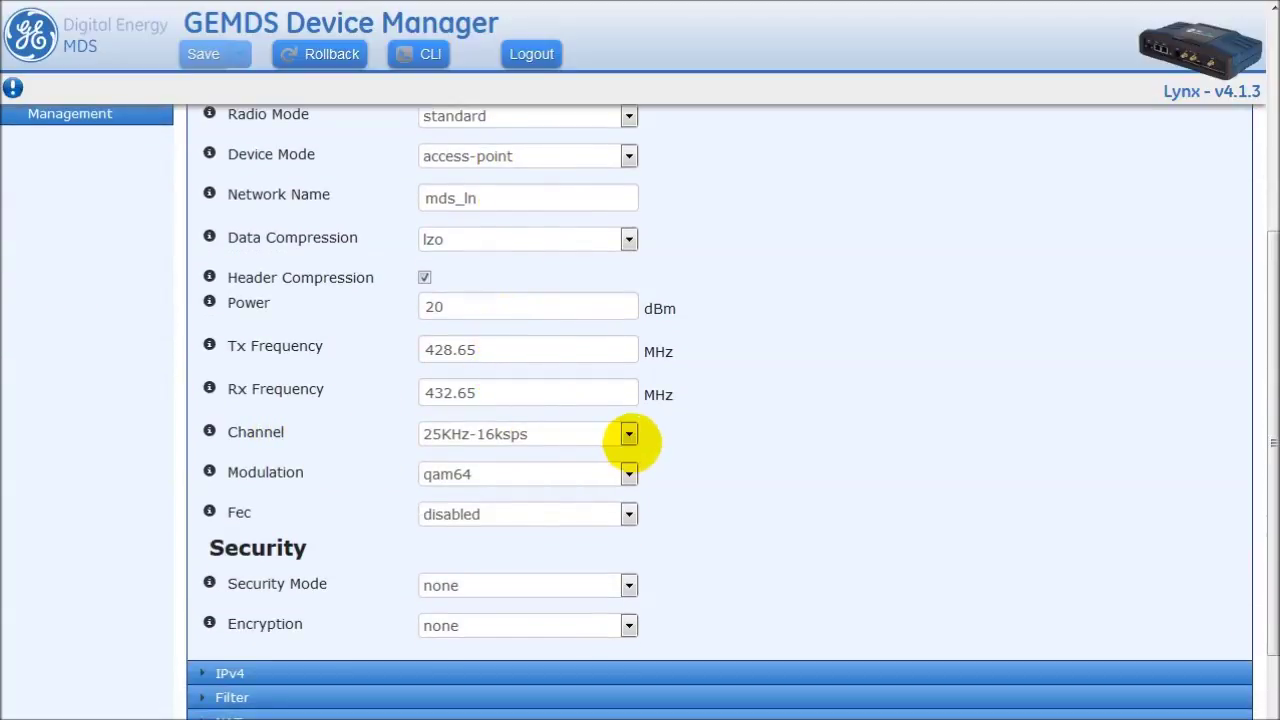
- Choose channel 12.5KHz-9.6ksps and automatic modulation in the LN Radio settings
click(628, 434)
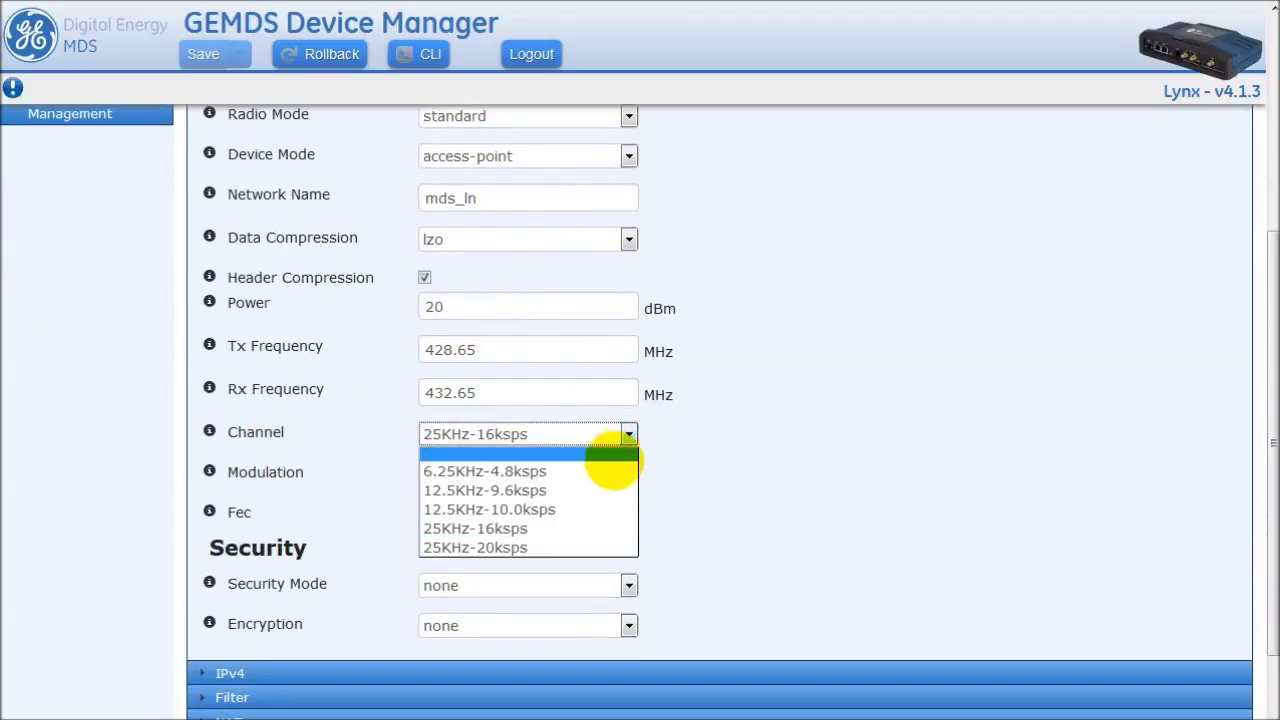
click(591, 490)
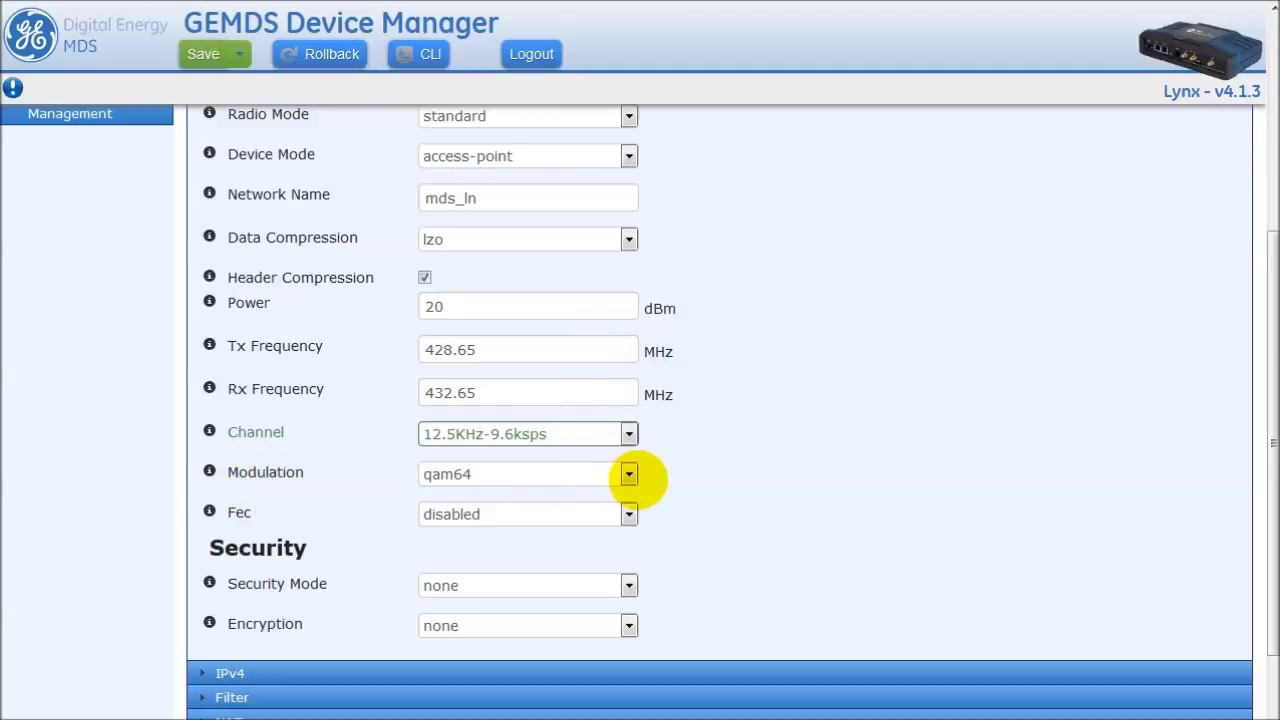
click(630, 476)
click(557, 567)
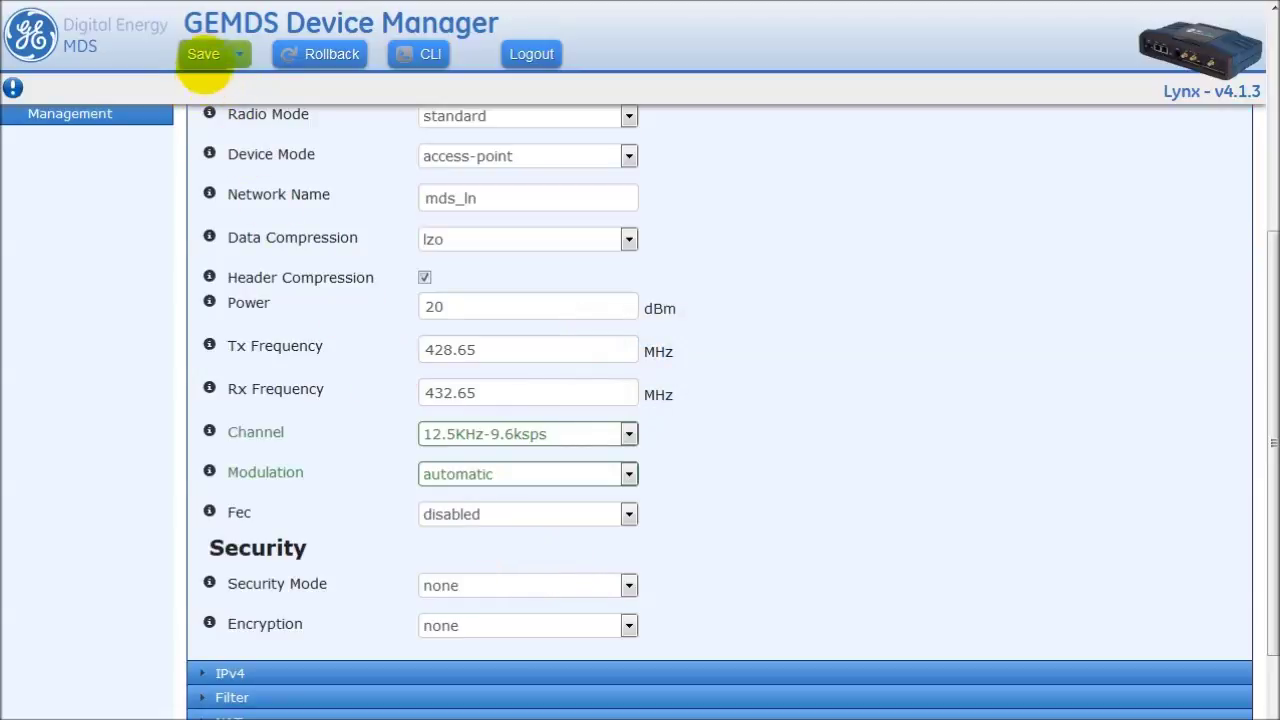
- Save and confirm the LN Radio changes, dismiss the saved notice, and return to the top
click(203, 54)
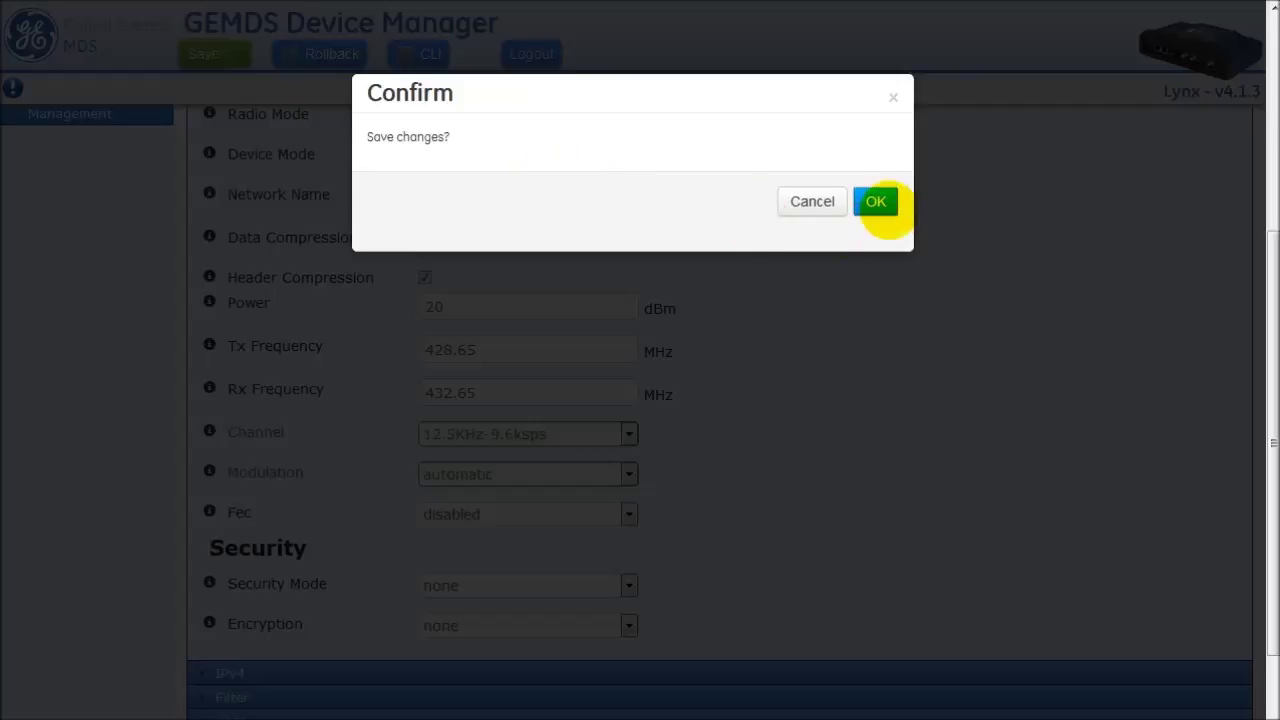
click(878, 202)
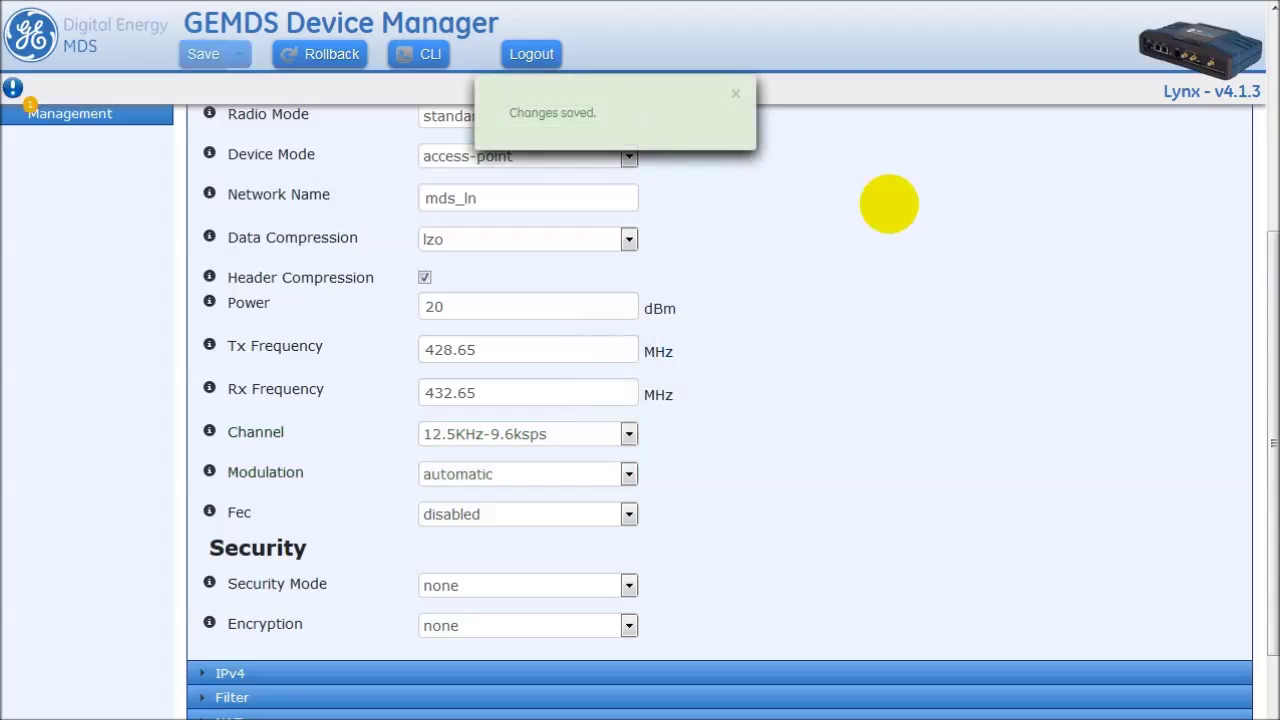
click(735, 93)
scroll(800, 266, up, 2)
scroll(803, 285, up, 2)
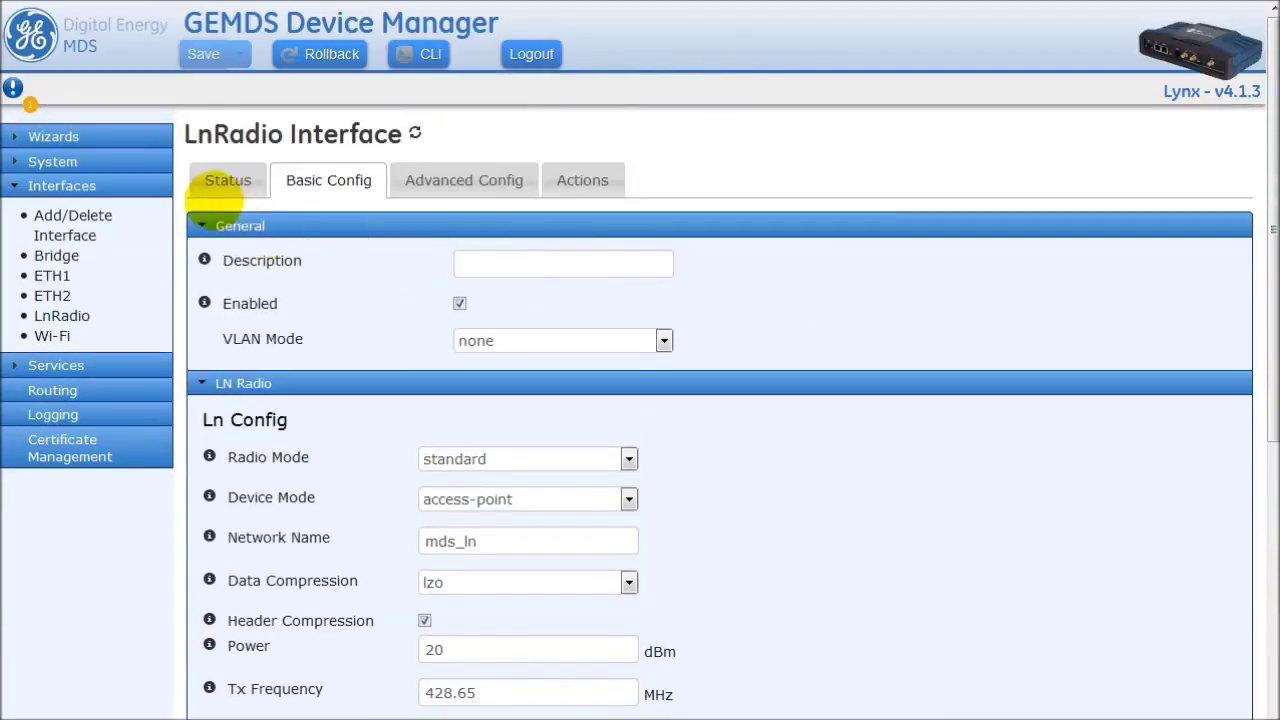
- Review the LN Radio status: modem stats, last packet, and one remote at RSSI -82, qam64
click(228, 180)
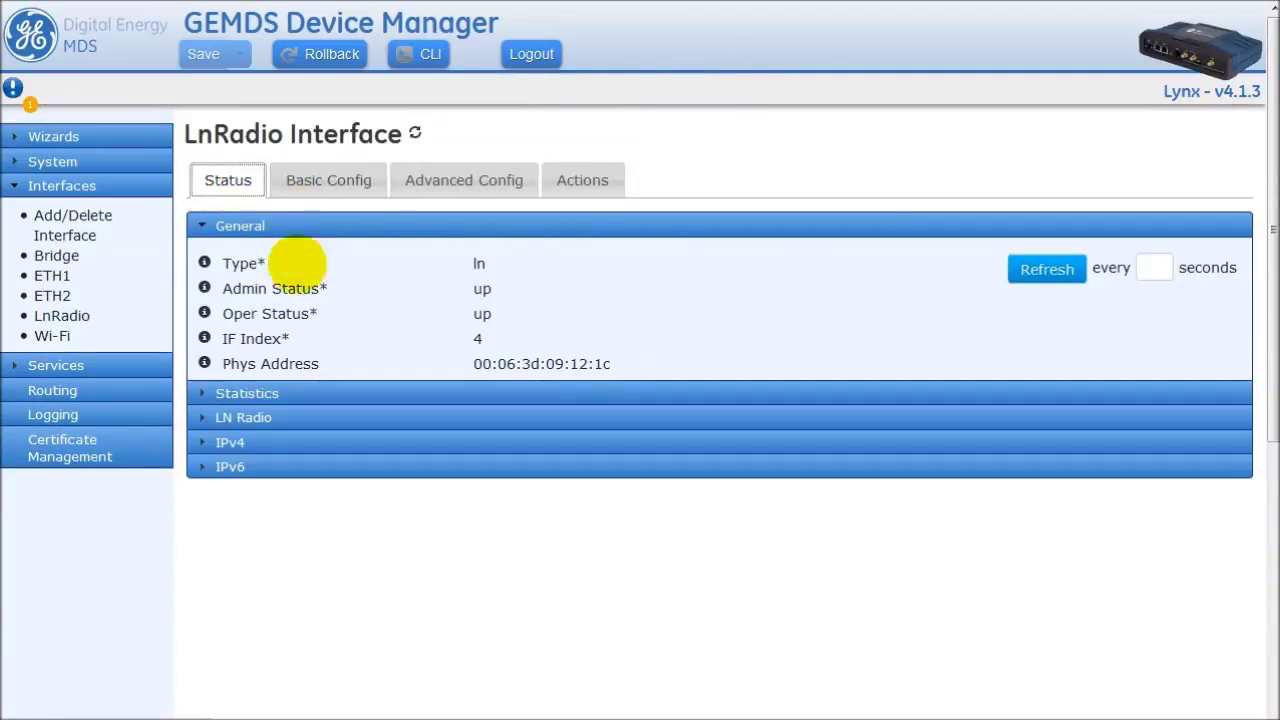
click(252, 419)
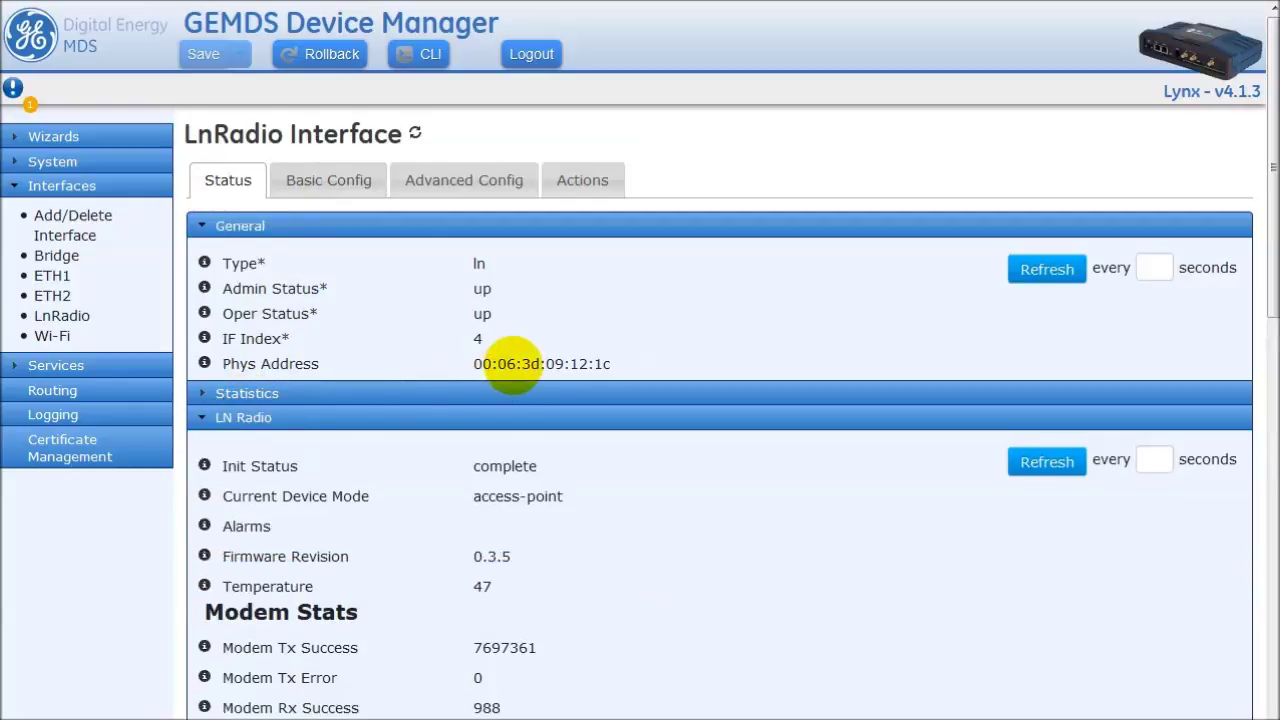
scroll(537, 337, down, 4)
scroll(513, 366, down, 3)
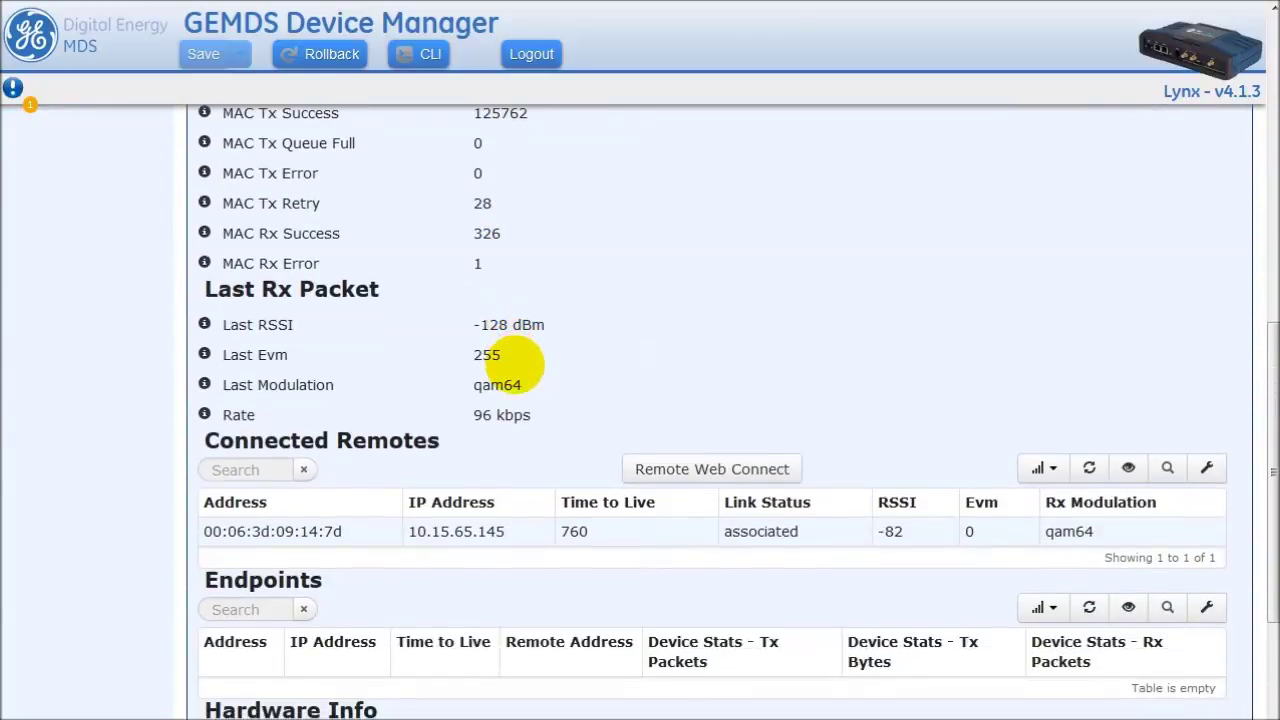